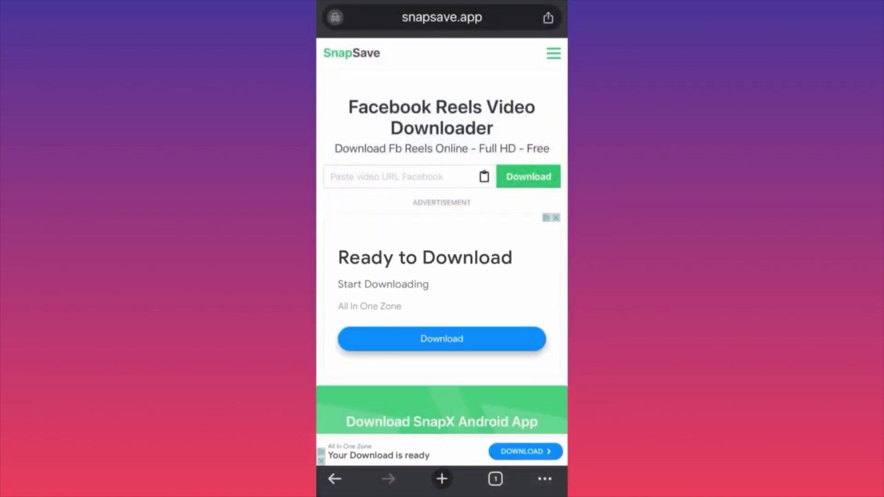
left_click(396, 176)
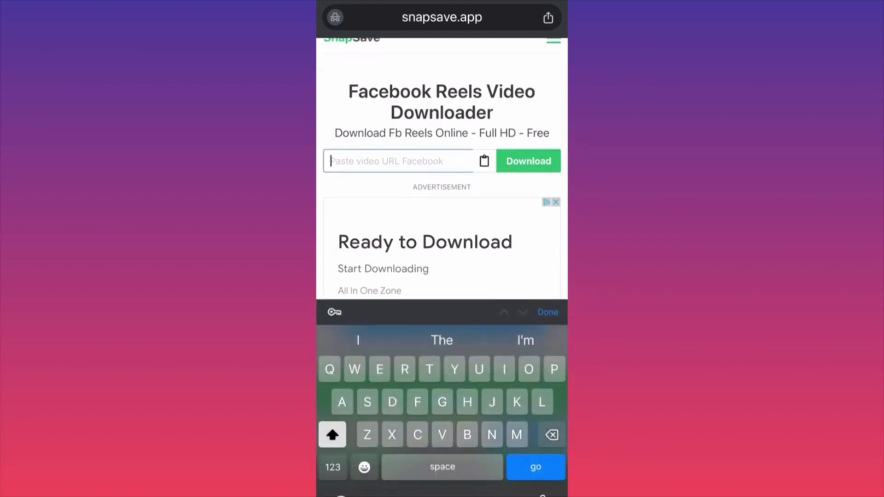
left_click(396, 161)
left_click(347, 132)
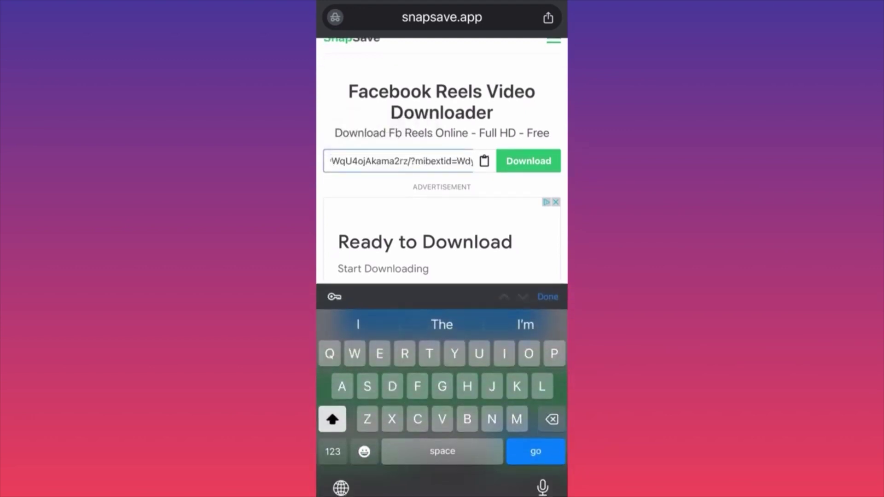
key("Return")
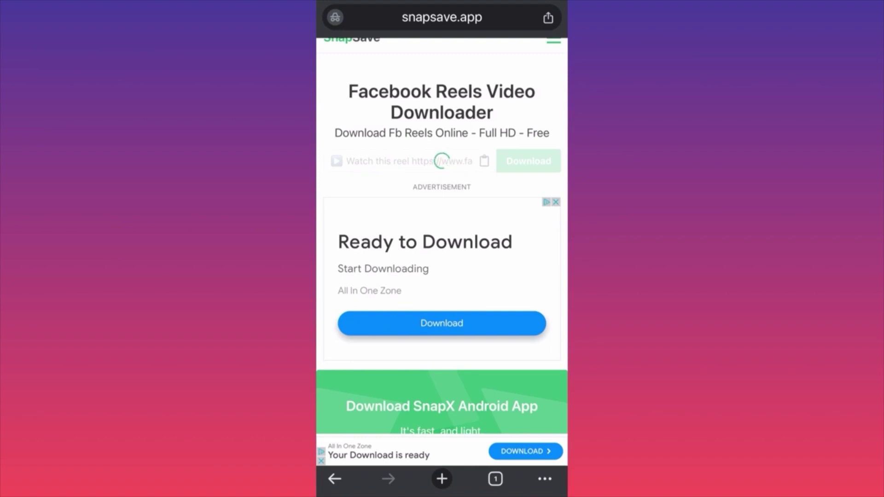
scroll(442, 236, "down", 5)
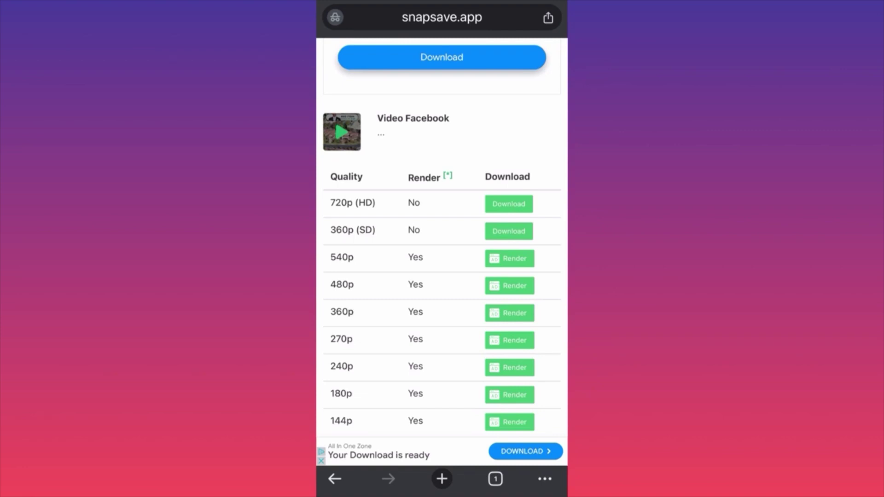
scroll(442, 249, "down", 4)
scroll(443, 249, "up", 3)
scroll(442, 248, "down", 5)
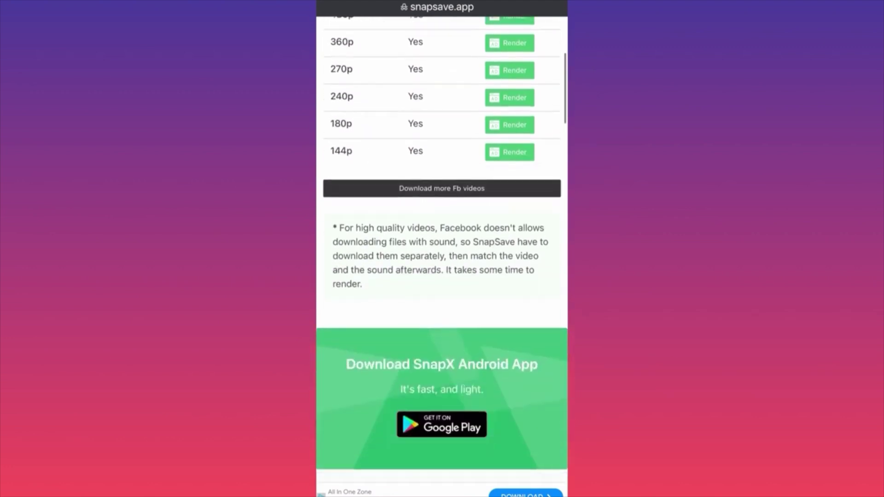
scroll(442, 249, "down", 5)
scroll(442, 248, "up", 15)
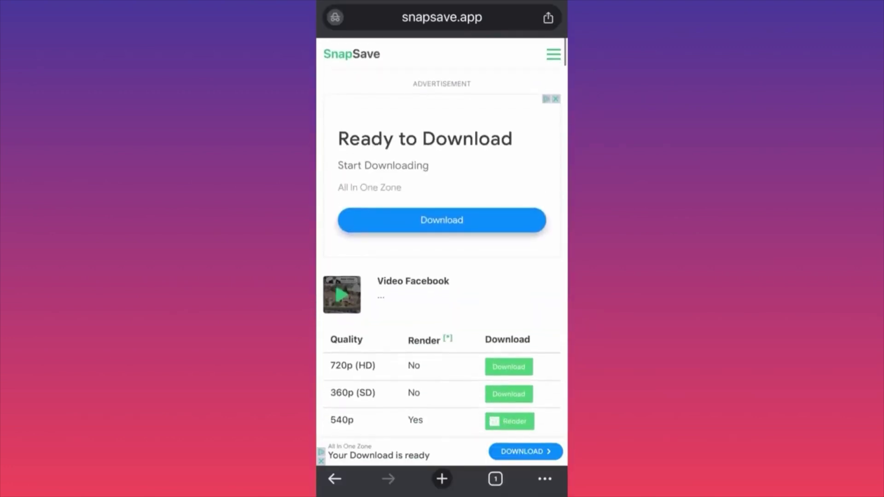
scroll(443, 249, "down", 3)
scroll(442, 249, "up", 5)
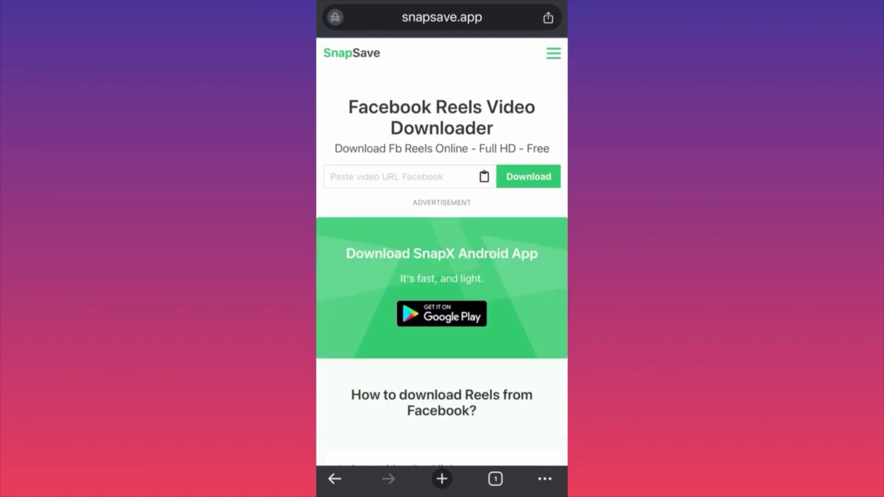
scroll(442, 249, "down", 3)
scroll(443, 249, "up", 3)
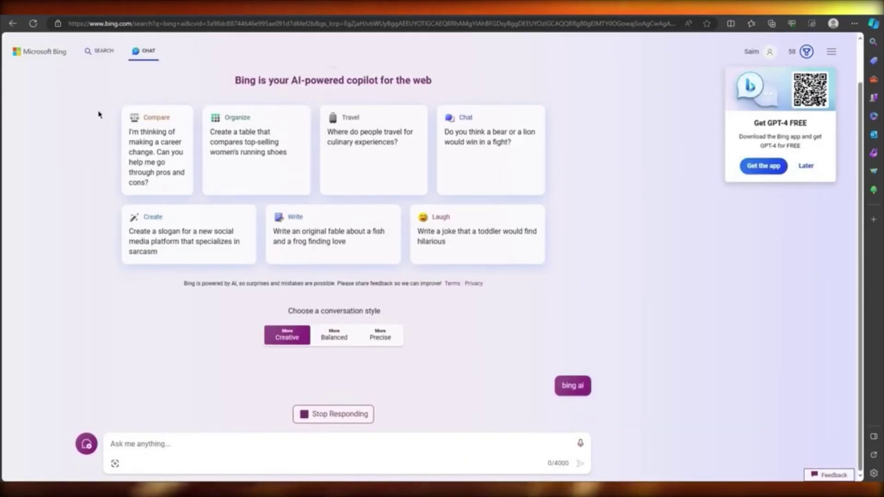
Step: Switch Bing to chat mode and draft a question about fixing a Windows sound error
left_click_drag(98, 112, 612, 233)
left_click(98, 51)
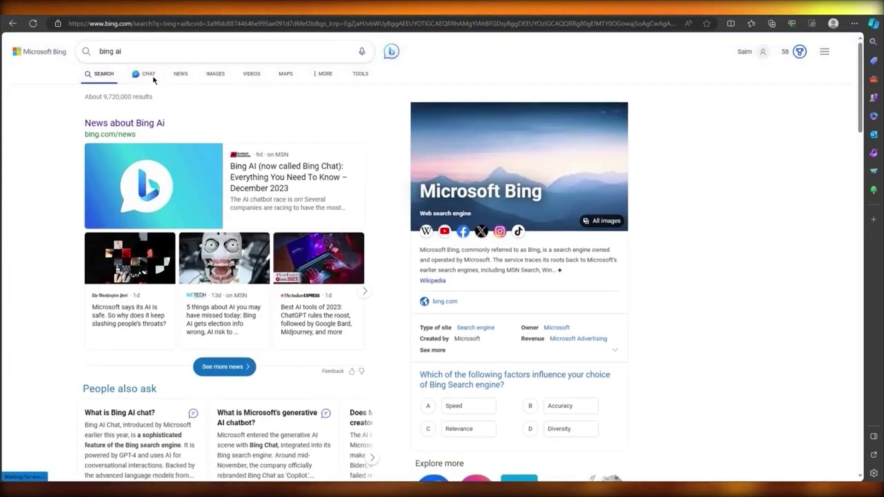
left_click(150, 73)
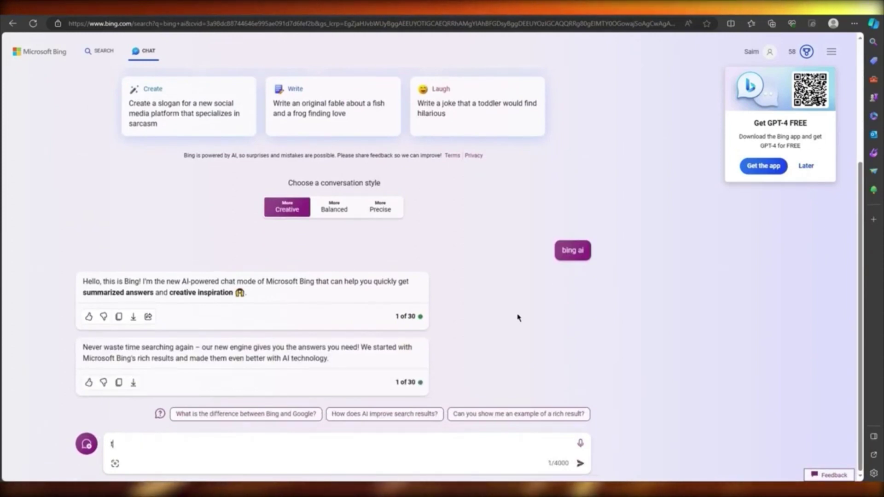
type("ell me ")
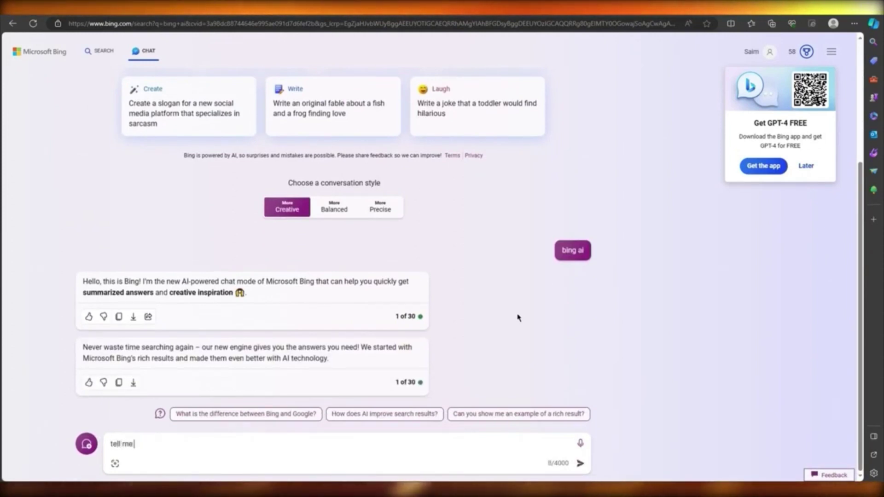
type("how to fix my sound err")
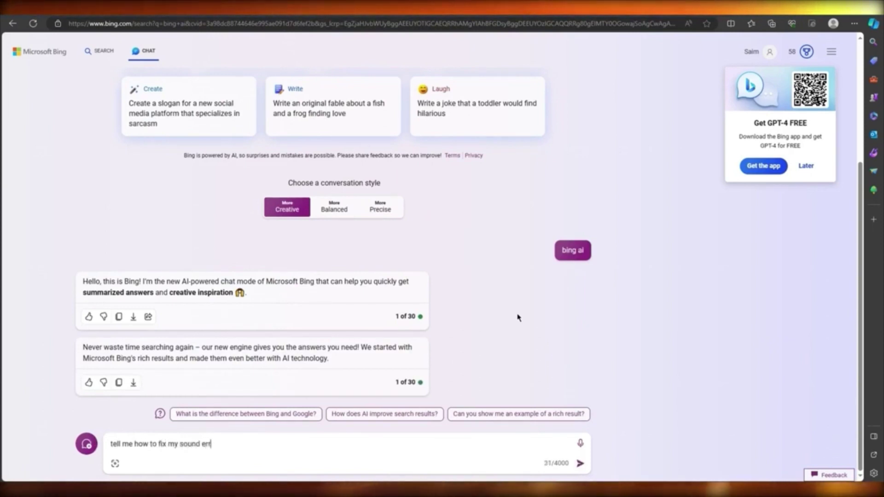
type("or in windows 1")
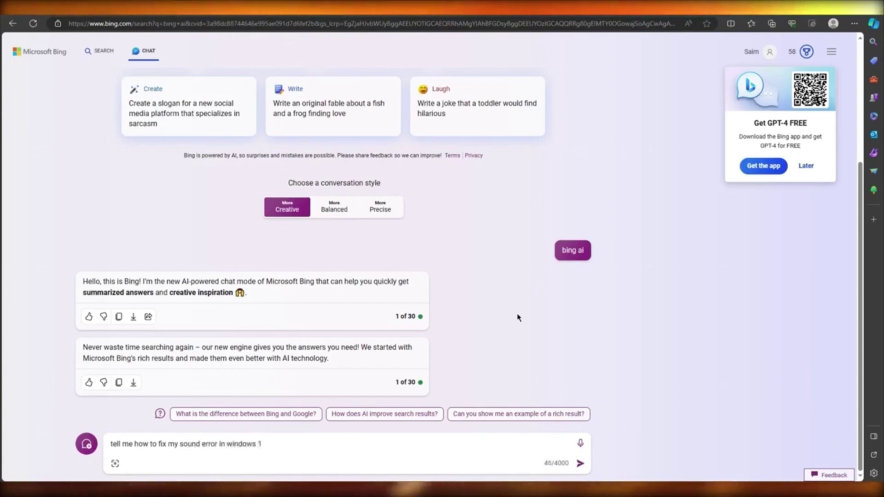
type("09")
Step: Send the Windows sound-error question and stop Bing's reply after the first fixes appear
key("Return")
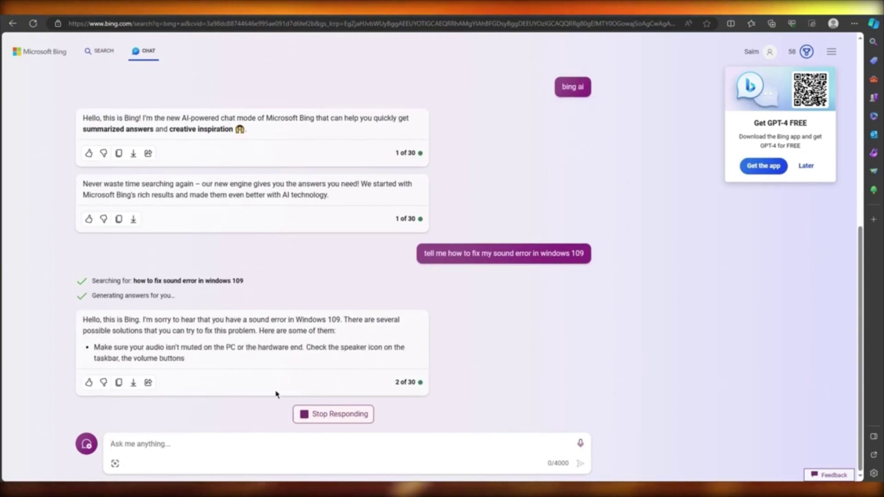
left_click(329, 417)
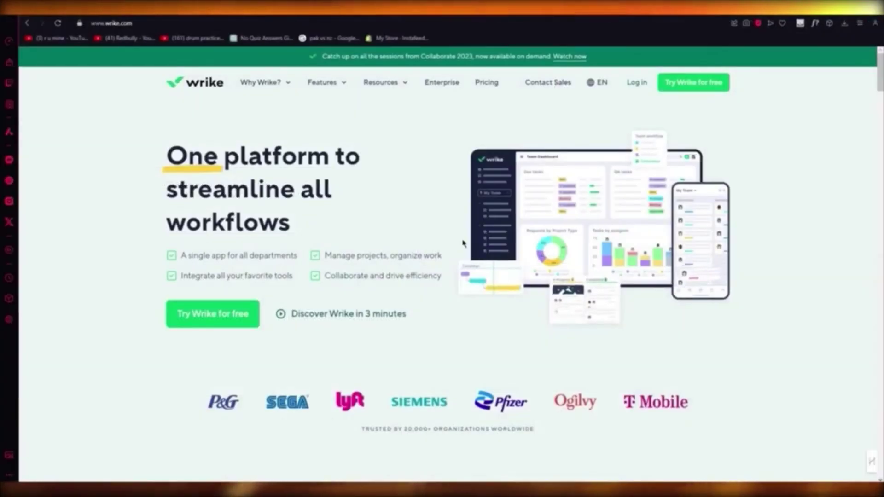
Step: Scroll through the Wrike homepage and bring up the Features dropdown list
scroll(475, 243, "down", 4)
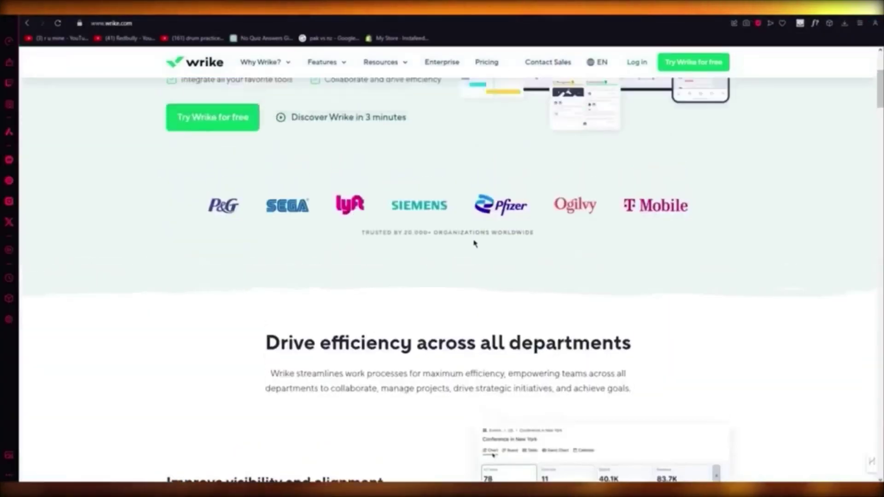
scroll(475, 243, "up", 4)
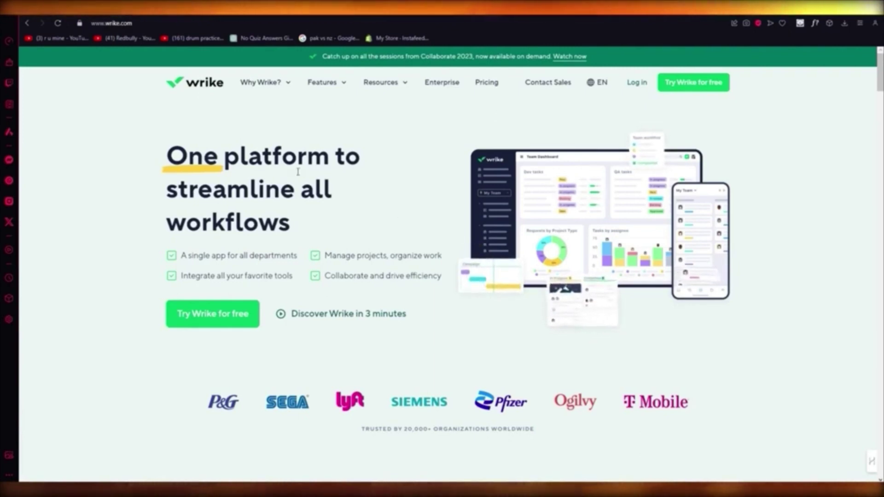
scroll(407, 159, "down", 3)
scroll(407, 160, "up", 4)
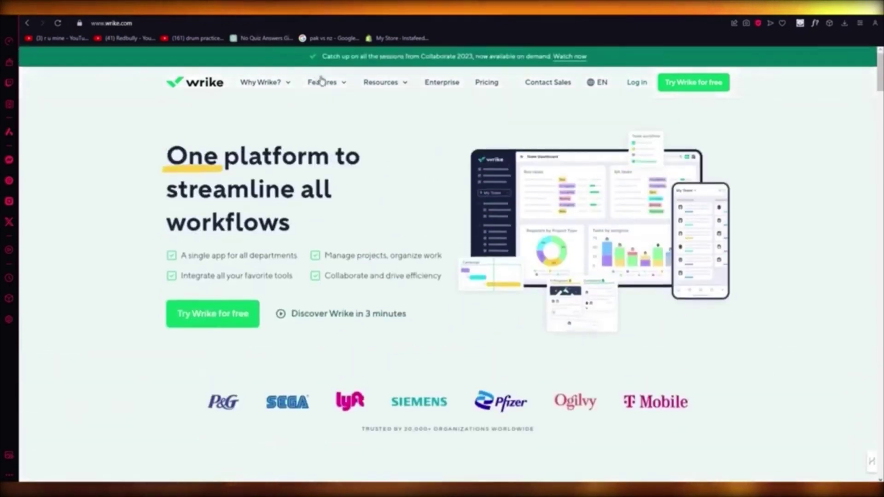
mouse_move(339, 90)
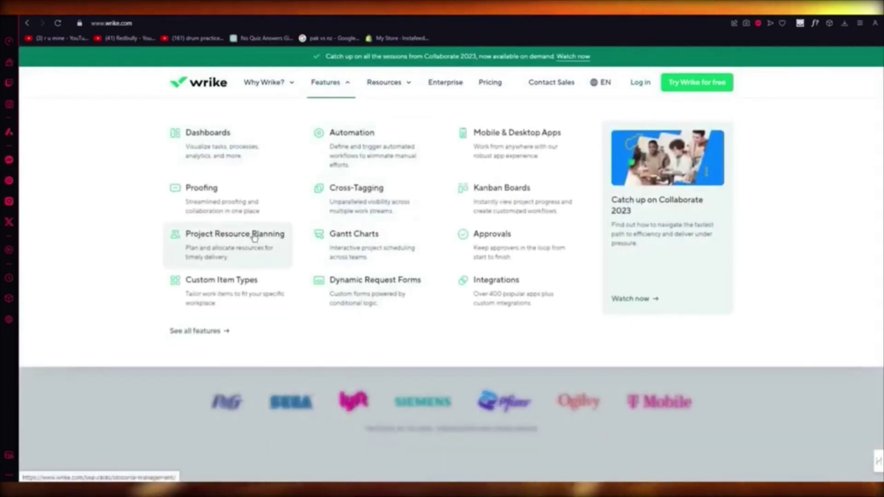
Step: Open Wrike's Dashboards feature page and scroll down through it
left_click(256, 143)
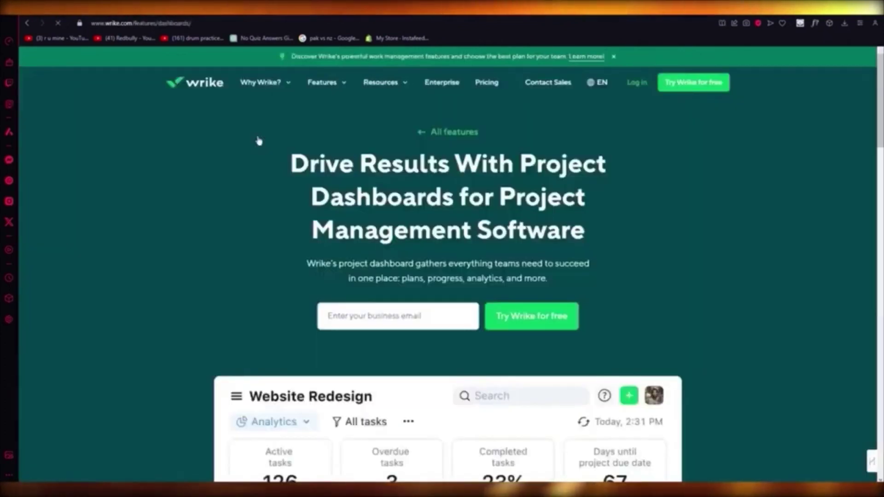
scroll(387, 349, "down", 5)
scroll(303, 260, "down", 1)
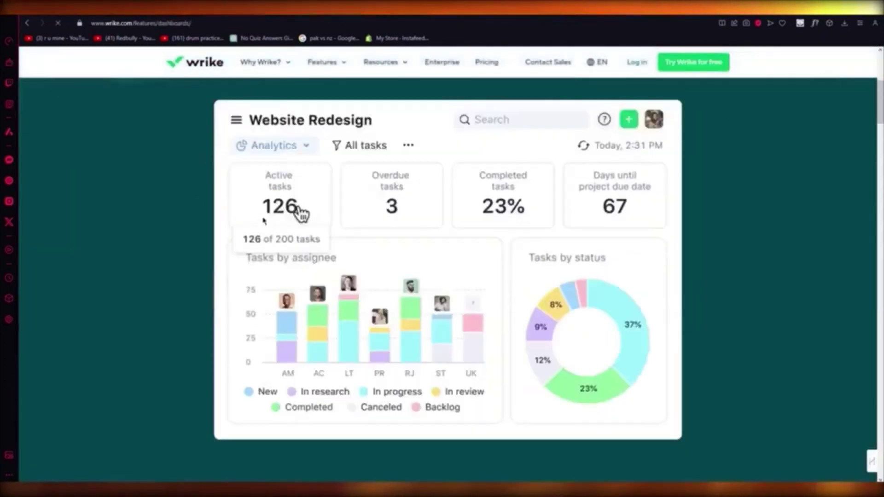
scroll(417, 266, "down", 6)
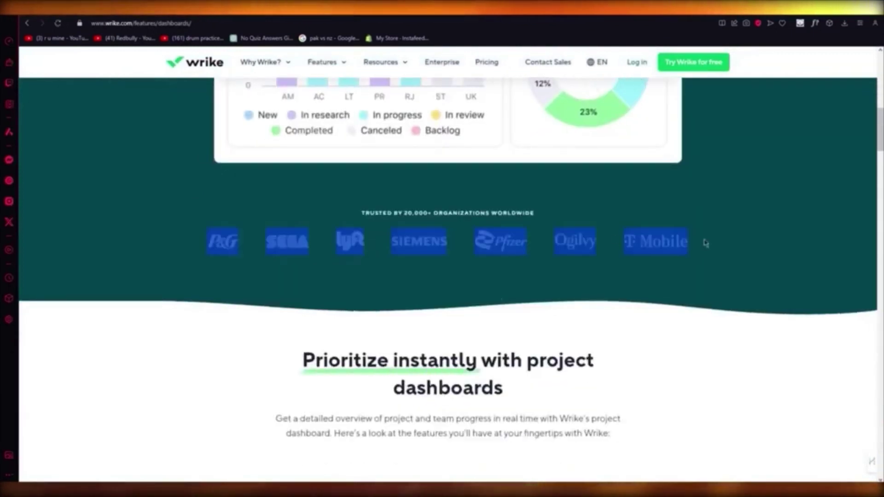
scroll(241, 231, "down", 3)
scroll(241, 231, "up", 2)
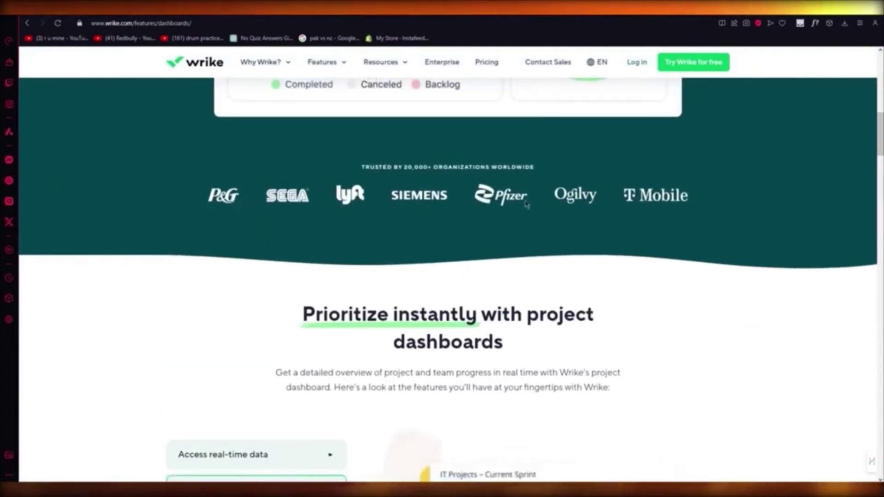
scroll(419, 200, "down", 5)
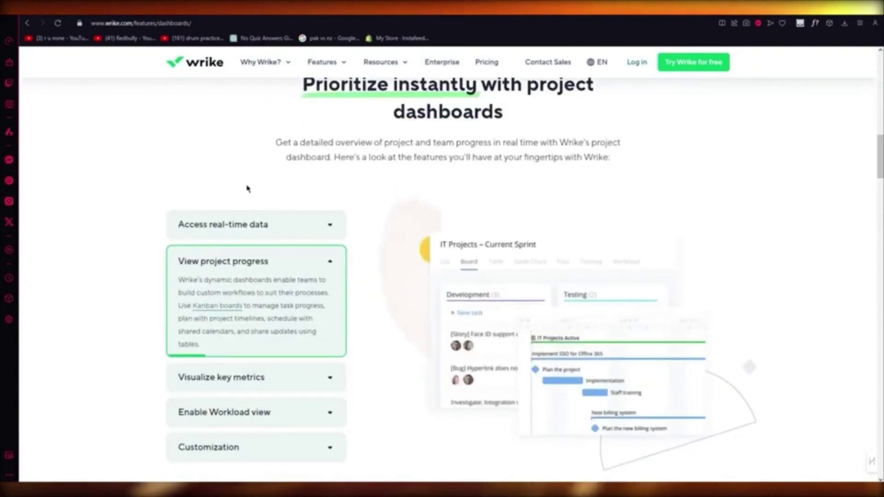
scroll(247, 189, "down", 10)
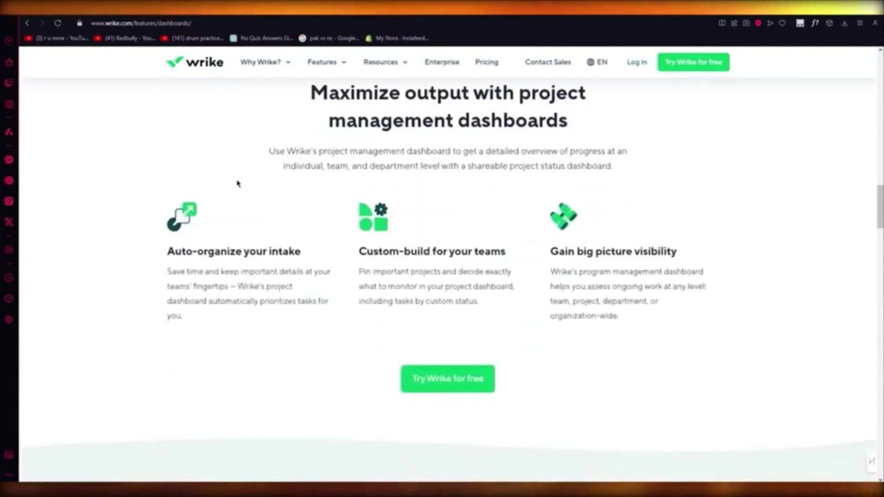
Step: Highlight the 'Auto-organize your intake' heading, feature descriptions and customer success stories text
left_click_drag(148, 214, 302, 252)
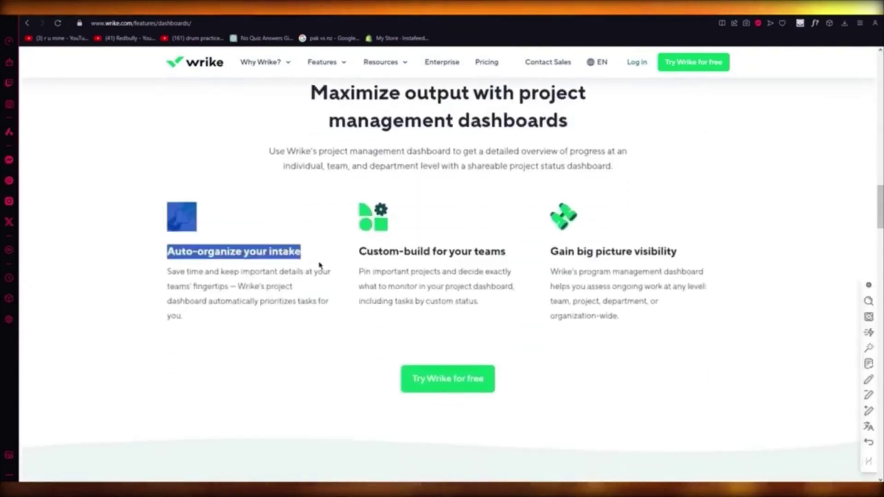
left_click_drag(353, 261, 493, 251)
left_click(551, 369)
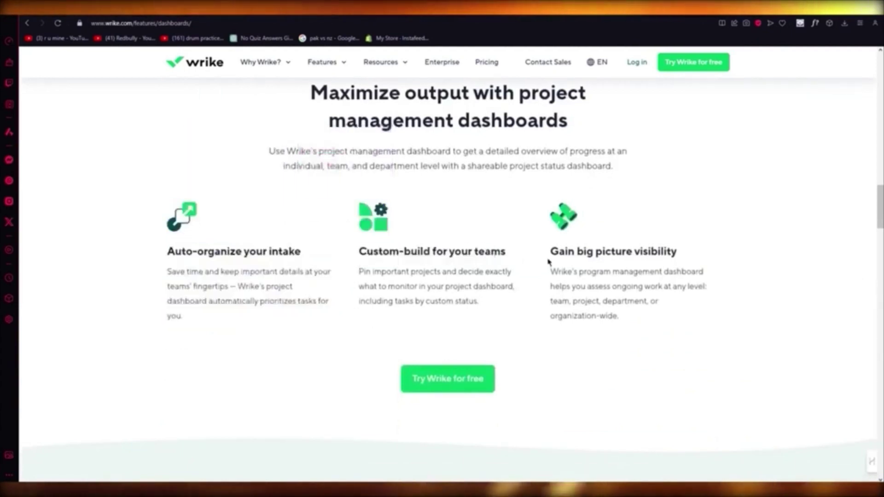
left_click_drag(358, 272, 651, 251)
left_click(741, 252)
scroll(715, 252, "down", 5)
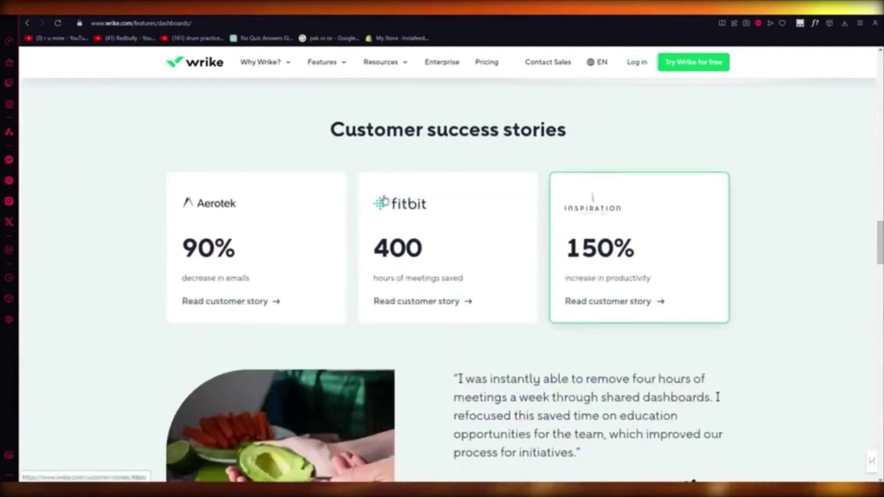
left_click_drag(328, 131, 631, 140)
left_click(632, 140)
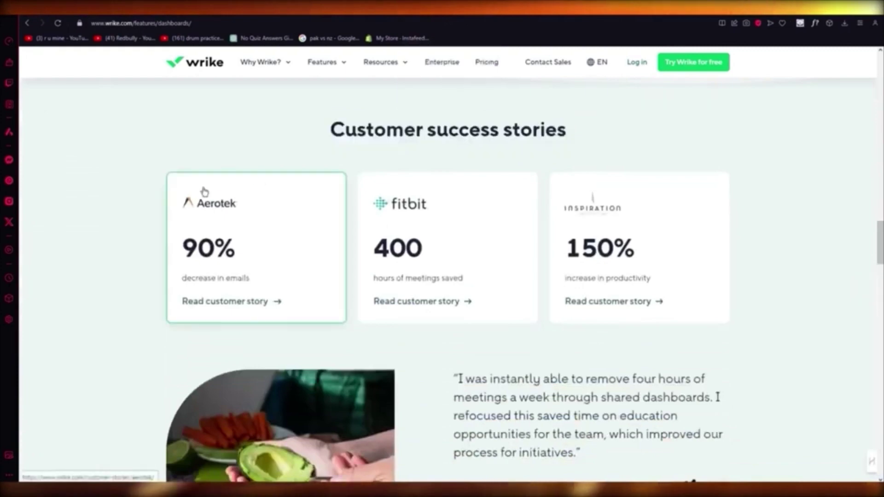
scroll(623, 230, "down", 10)
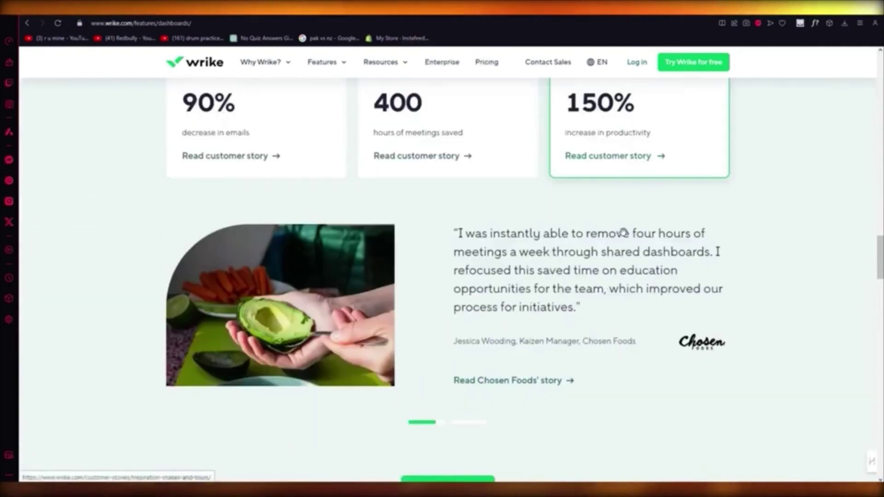
scroll(625, 238, "down", 4)
scroll(625, 237, "up", 20)
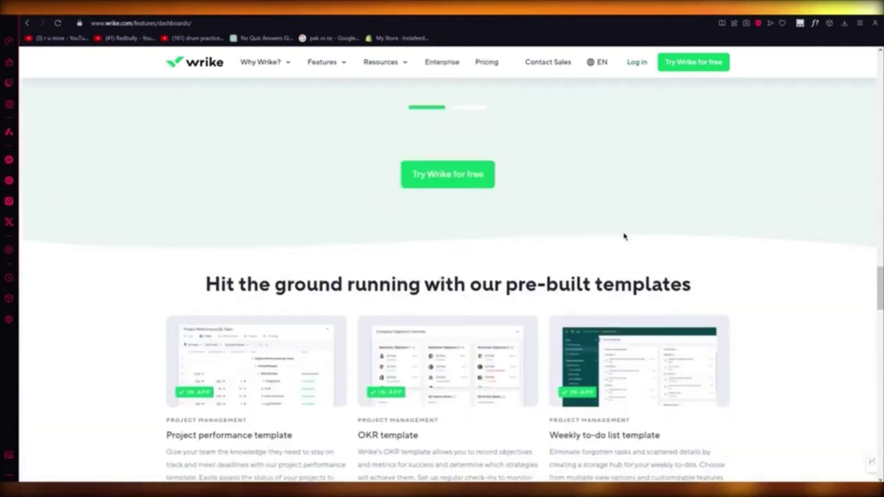
scroll(625, 237, "up", 15)
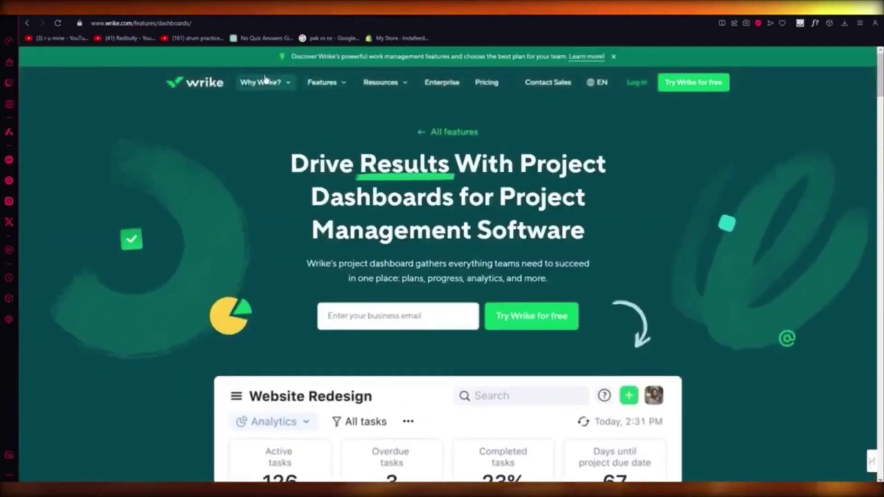
mouse_move(265, 80)
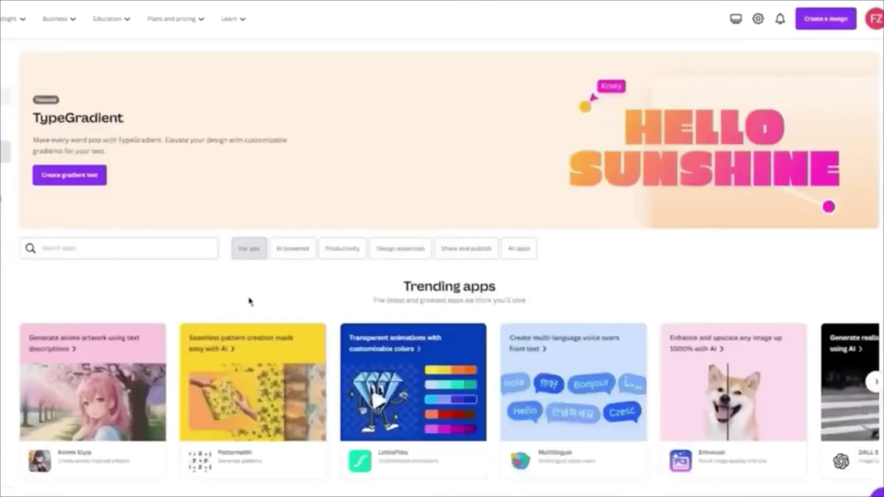
Step: Filter Canva's apps to AI-powered ones and open the DALL-E app's details
scroll(251, 276, "down", 1)
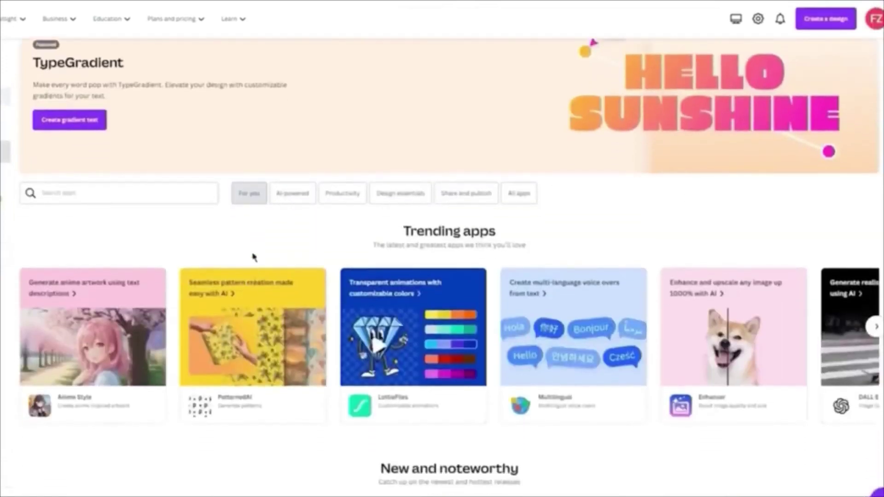
left_click(296, 197)
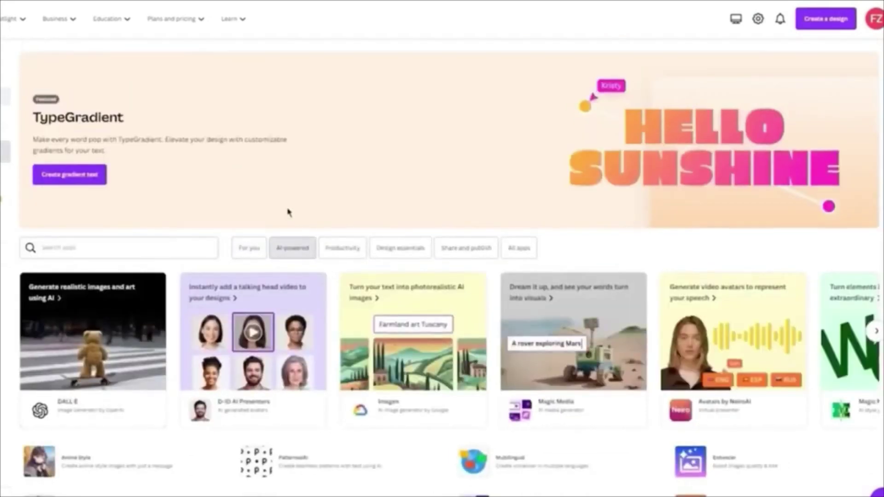
scroll(289, 212, "down", 2)
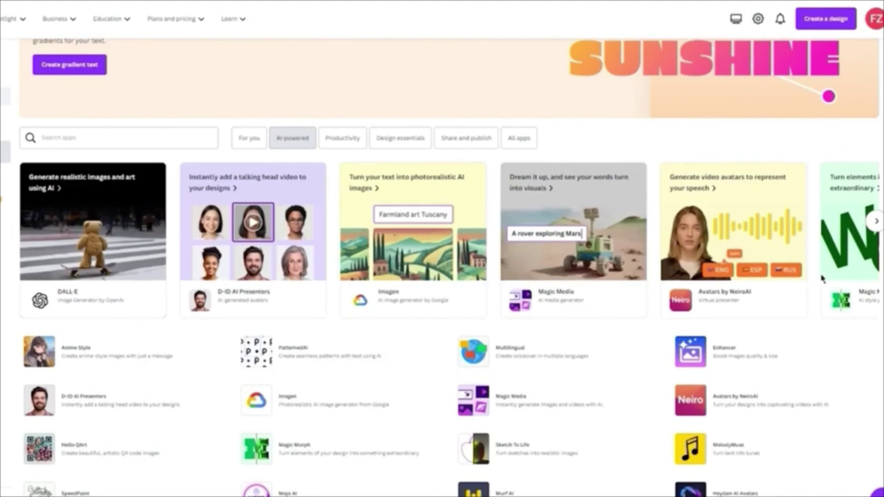
right_click(574, 232)
key("Escape")
left_click(66, 223)
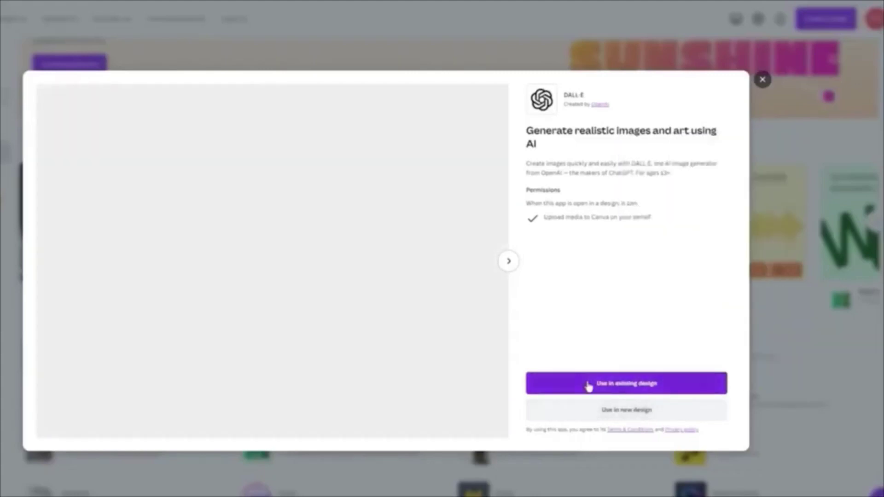
Step: Look through DALL-E's existing-design and new-design options, then close its details
left_click(589, 386)
left_click(617, 174)
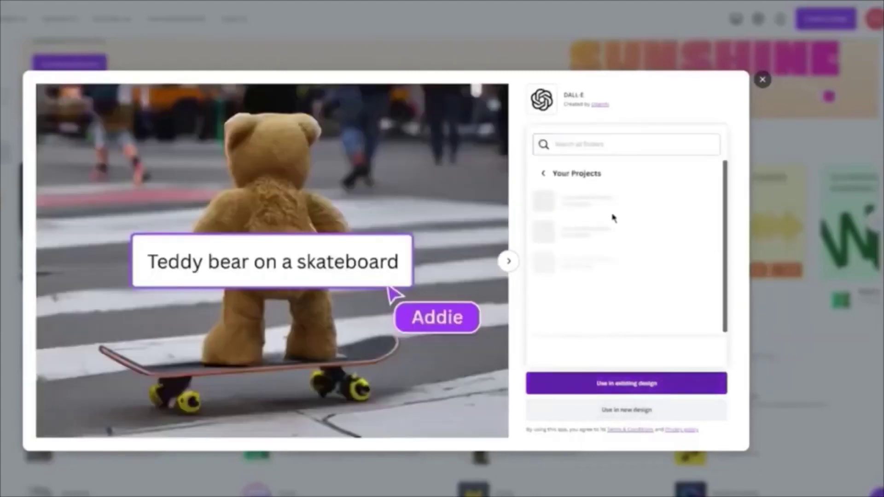
left_click(641, 413)
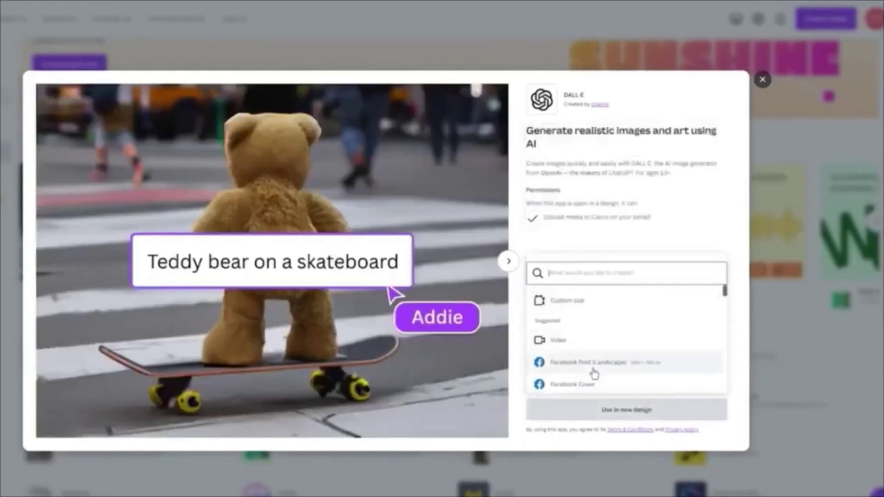
scroll(596, 369, "down", 5)
scroll(601, 355, "up", 3)
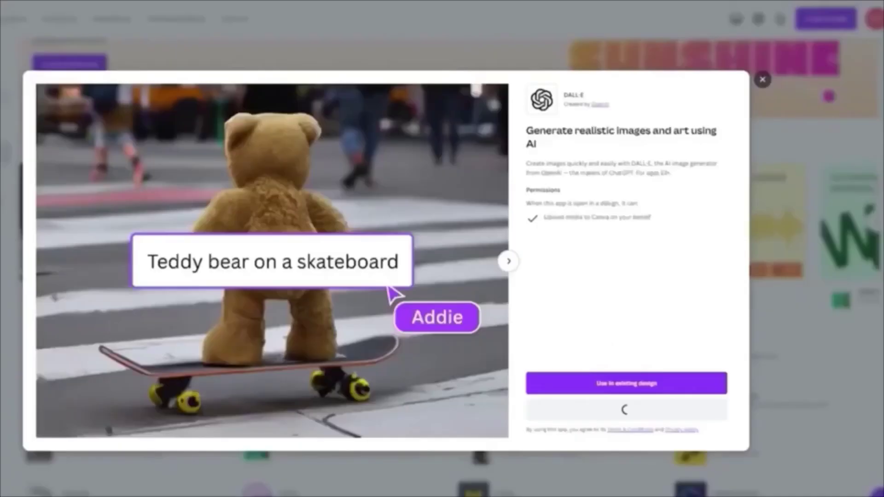
left_click(770, 186)
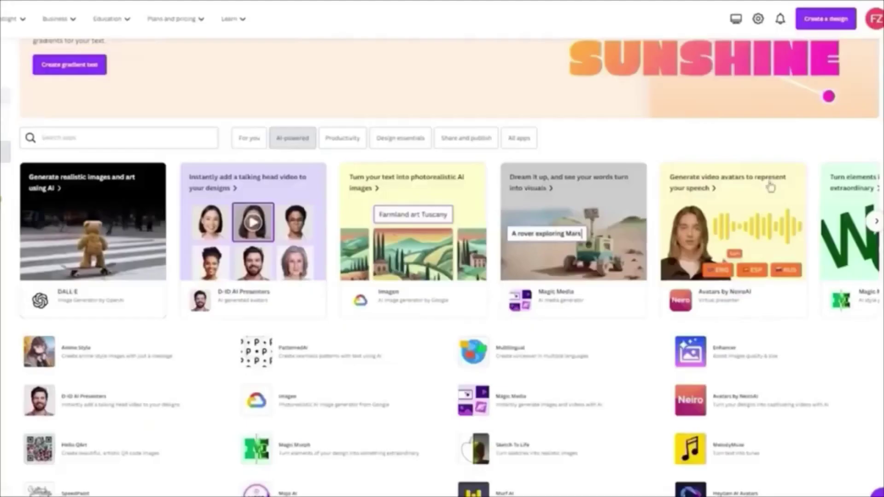
Step: Start a new square Instagram Post design with the Magic Media app
left_click(574, 275)
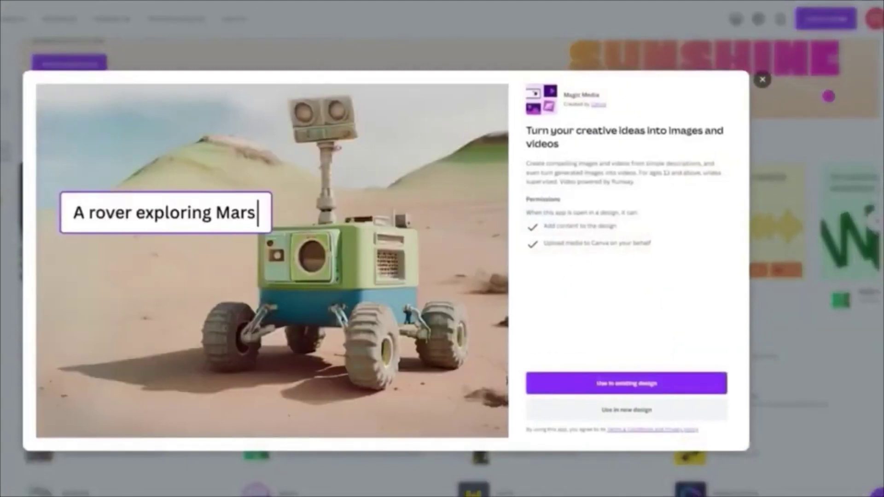
left_click(643, 409)
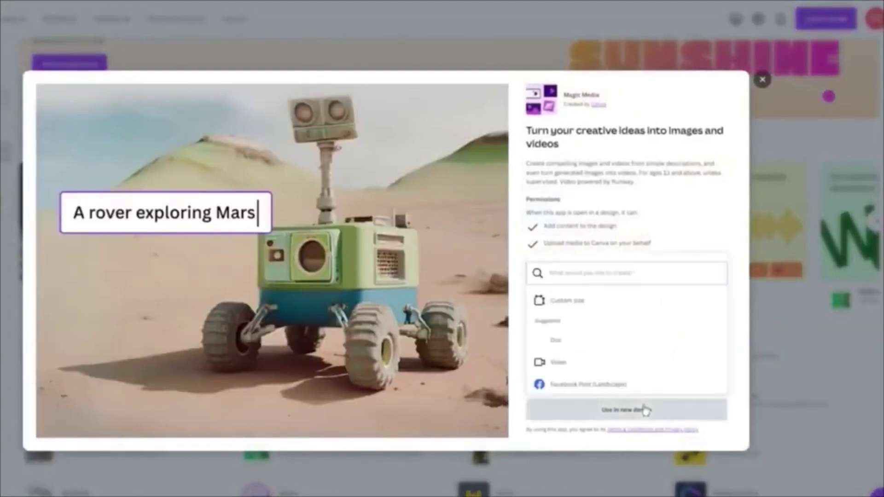
scroll(601, 328, "down", 3)
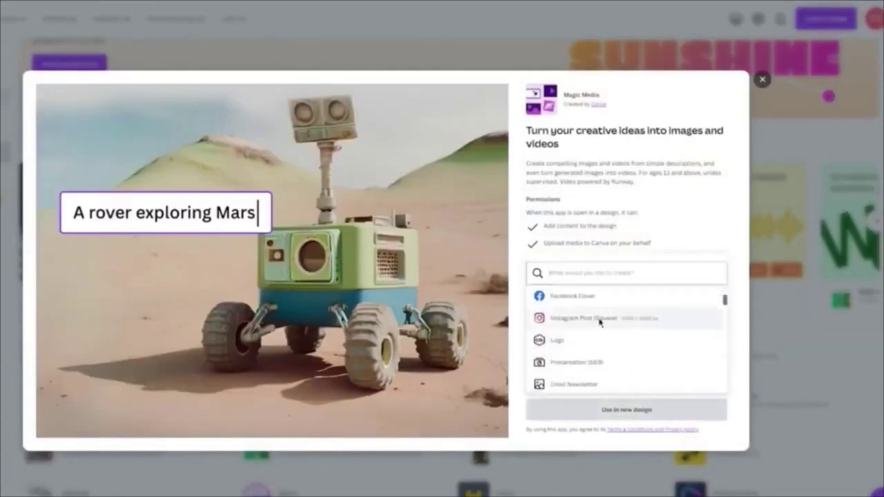
left_click(603, 320)
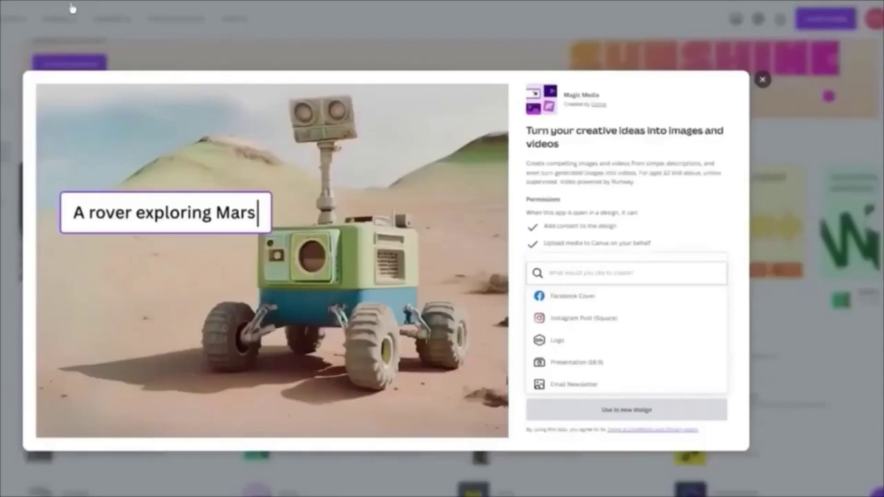
left_click(755, 61)
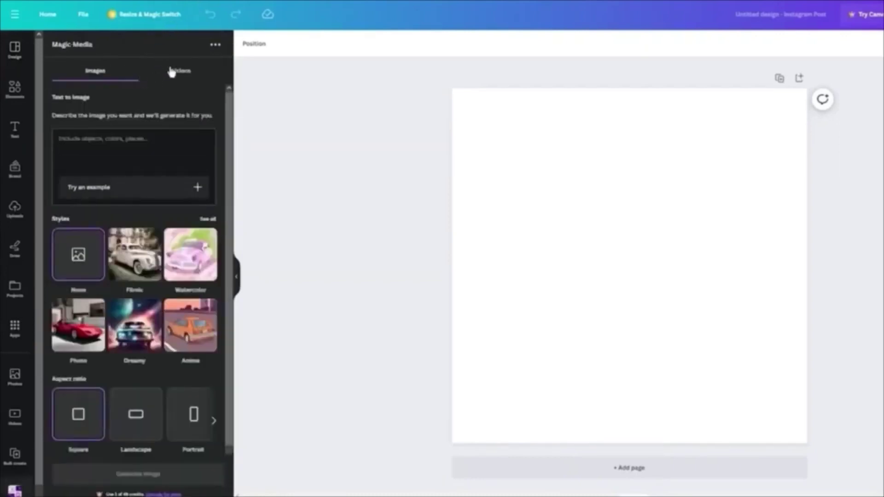
Step: Preview Magic Media's text-to-video generator, then return to text-to-image generation
left_click(201, 71)
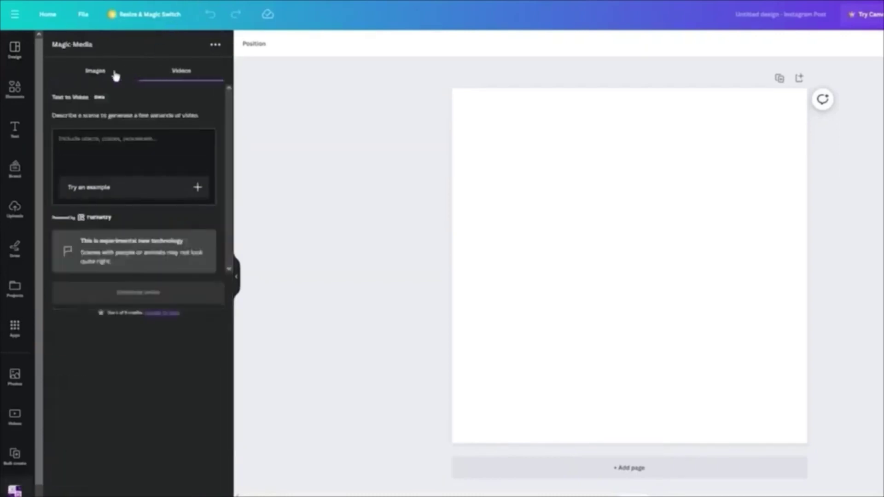
left_click(116, 75)
left_click(181, 71)
left_click(91, 79)
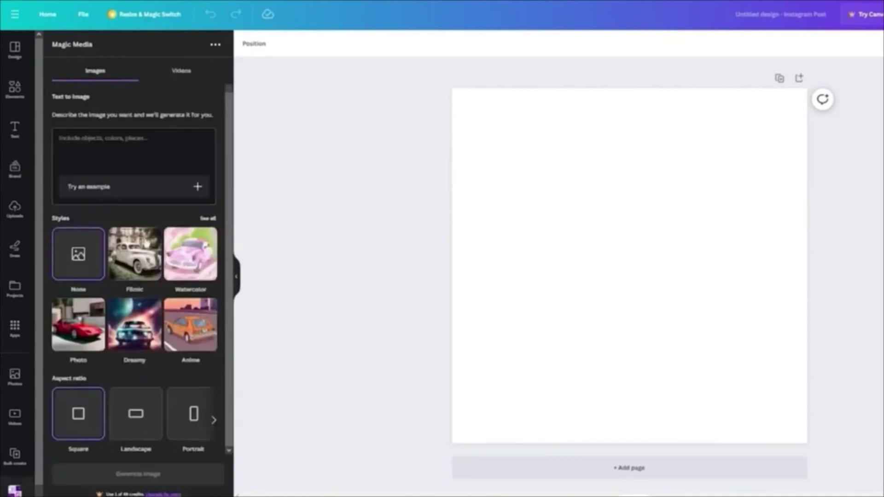
Step: Expand the aspect ratio choices and pick Vibrant from the full style gallery
left_click(213, 425)
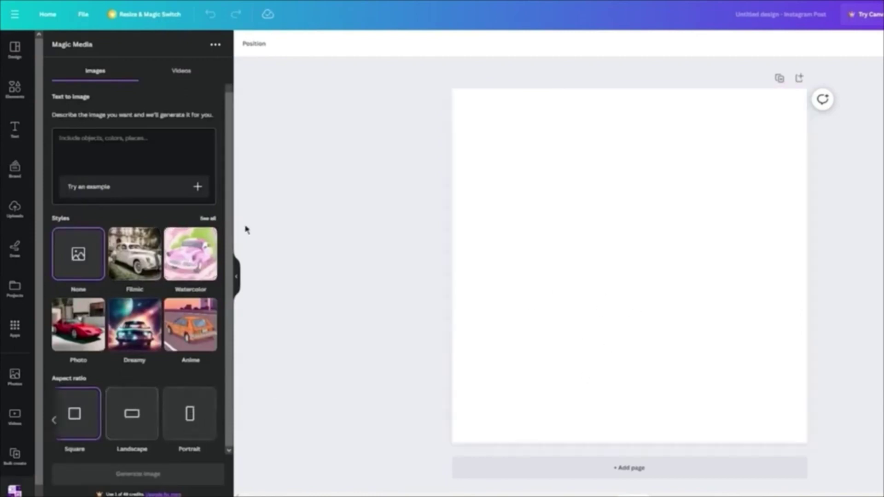
left_click(208, 220)
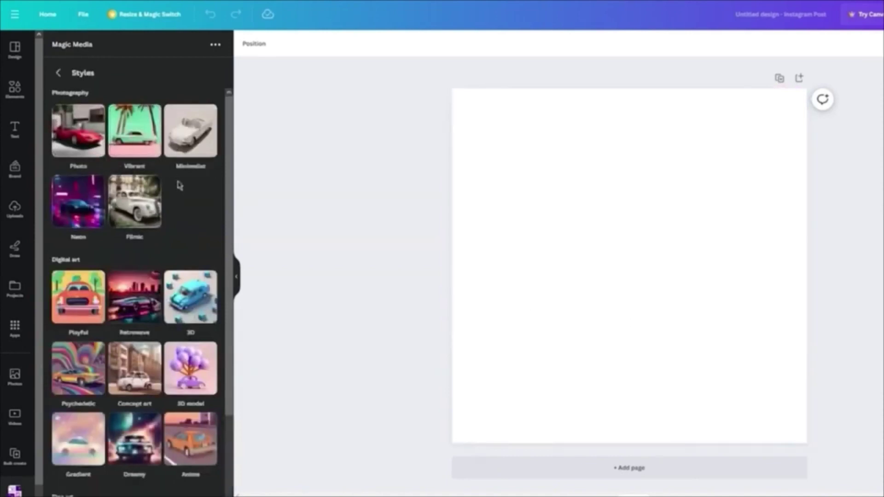
scroll(178, 184, "down", 3)
scroll(134, 258, "down", 1)
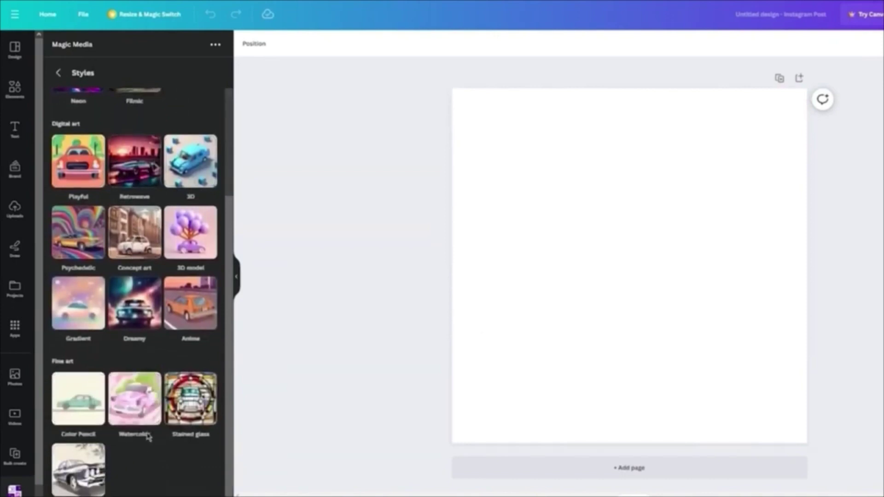
scroll(138, 276, "up", 4)
left_click(134, 131)
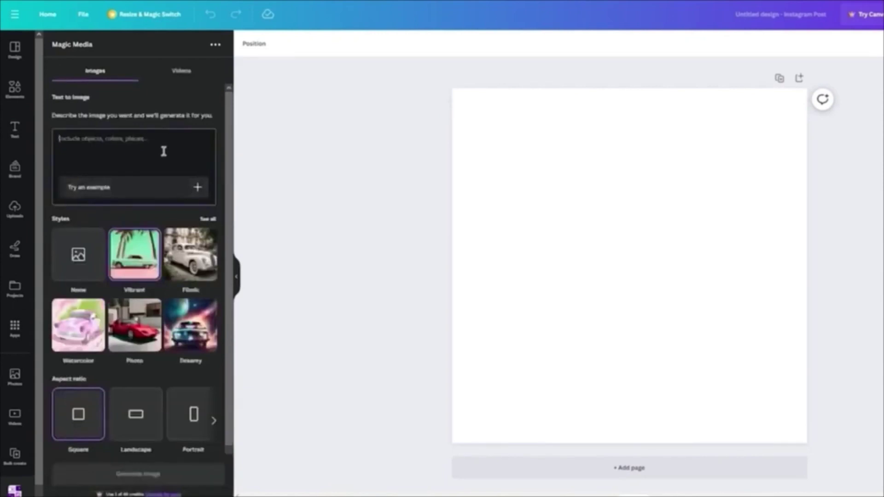
Step: Replace the example prompt with a cinematic description of people standing on a hill and generate images
left_click(200, 189)
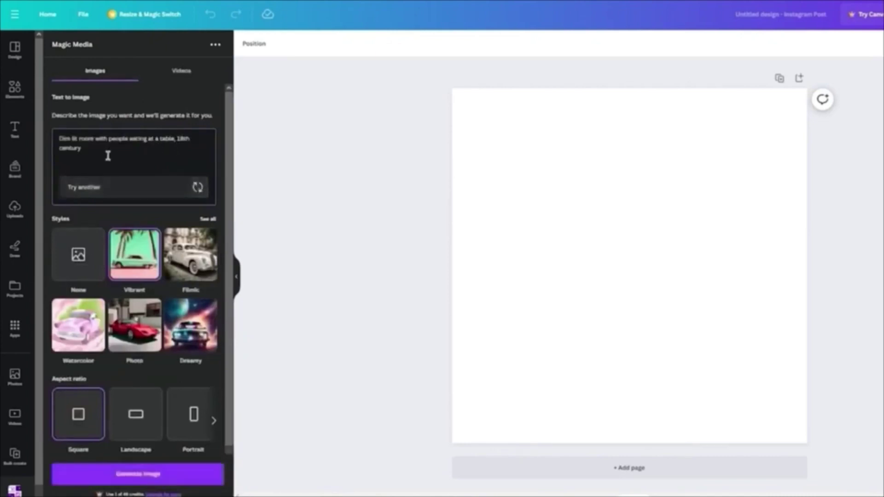
left_click_drag(78, 147, 56, 138)
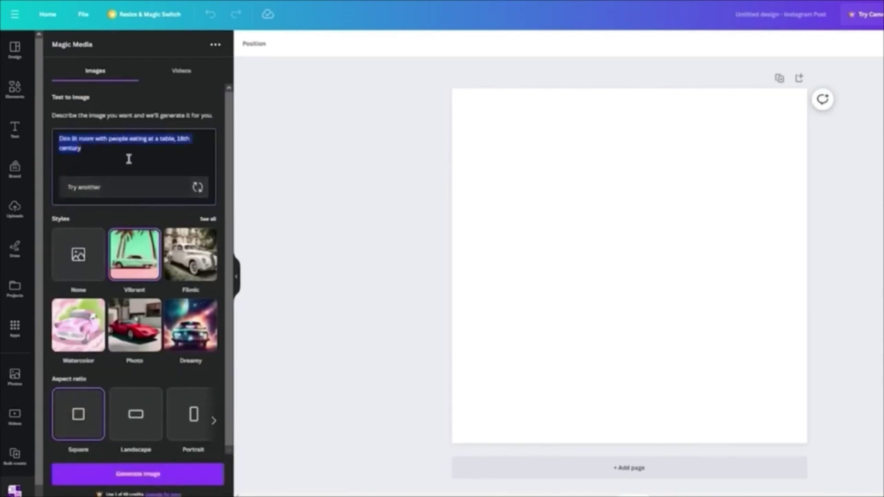
key("BackSpace")
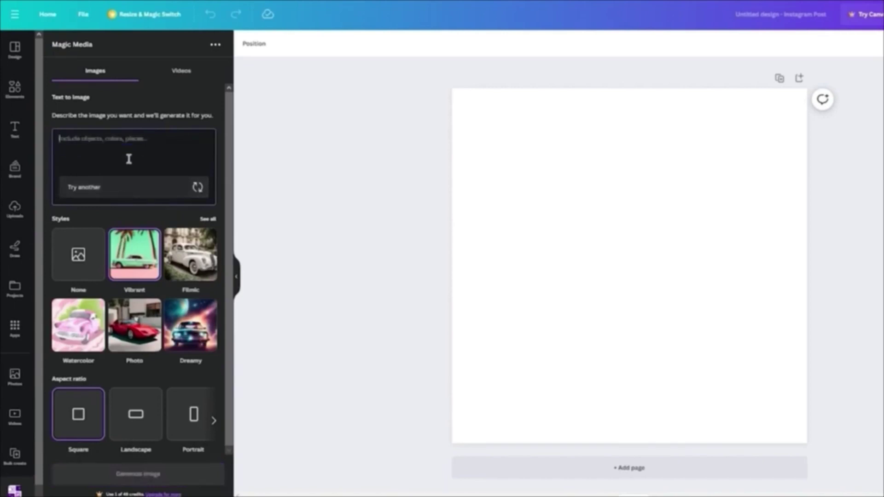
type("li")
type("eople sianding on")
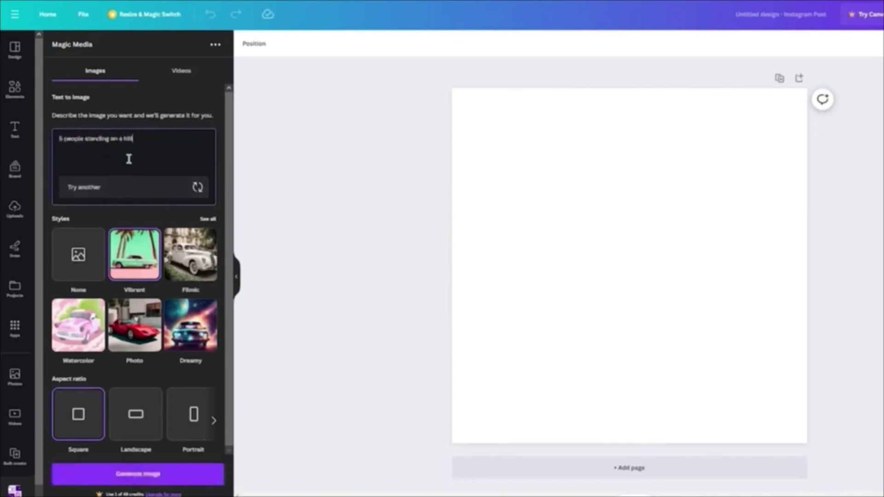
type(" a hill, cinematpa")
type("nned a")
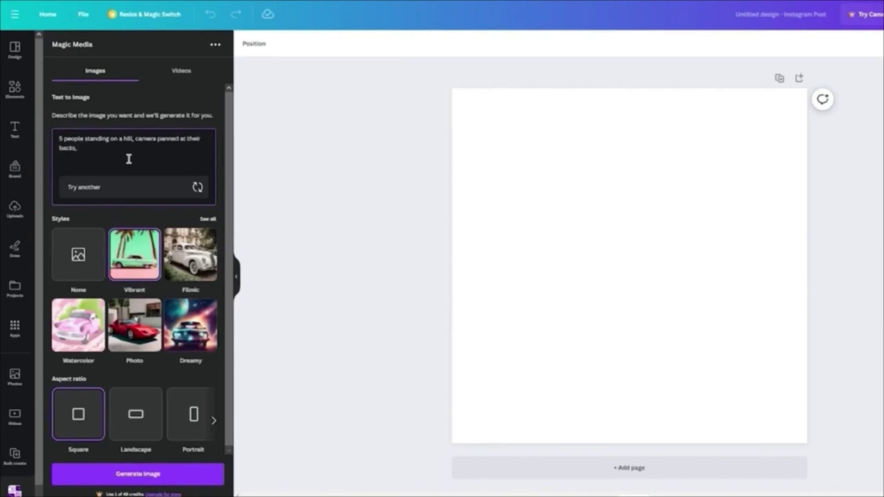
type("scape, ni")
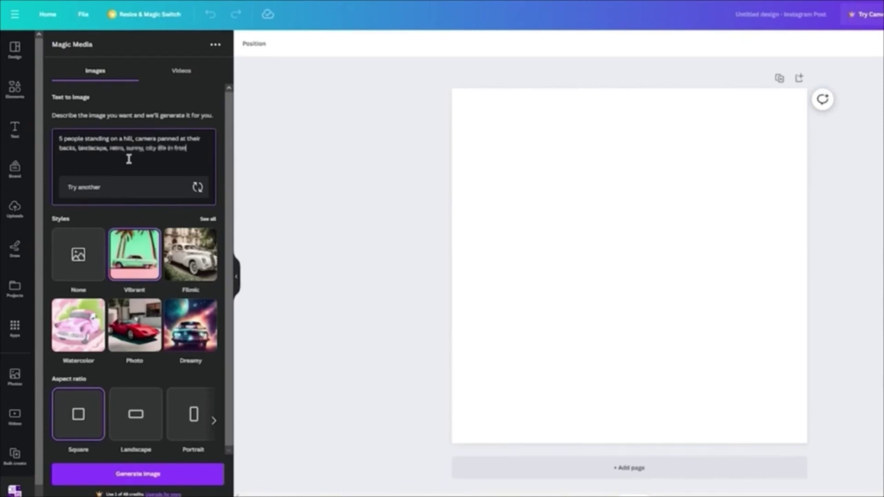
type("m, cadillace beside them")
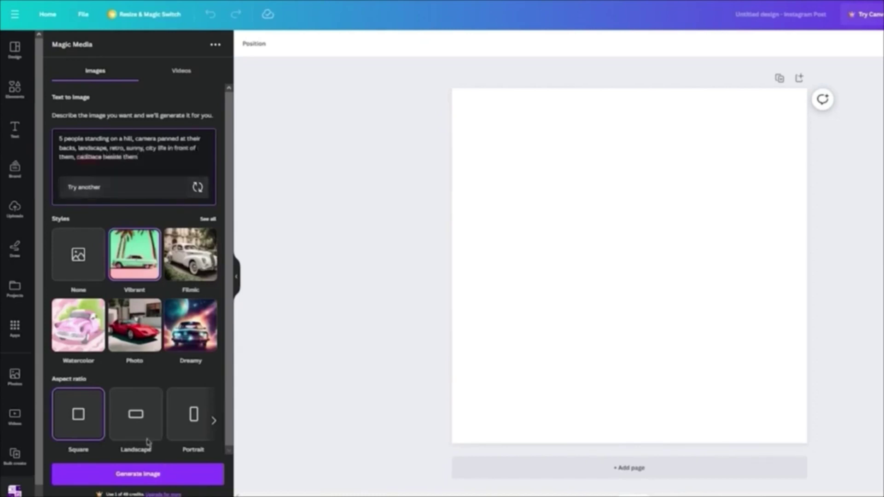
left_click(152, 479)
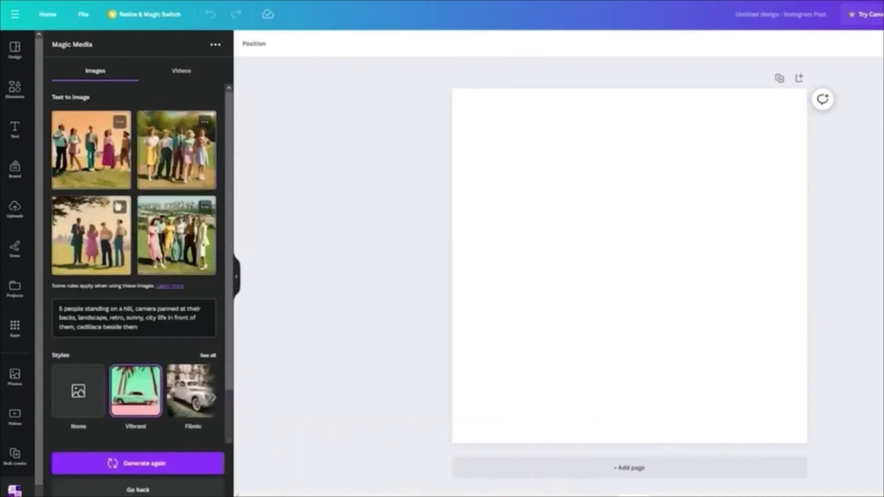
Step: Place the bottom-right hill image on the page and stretch it to fill the page
left_click_drag(175, 233, 602, 227)
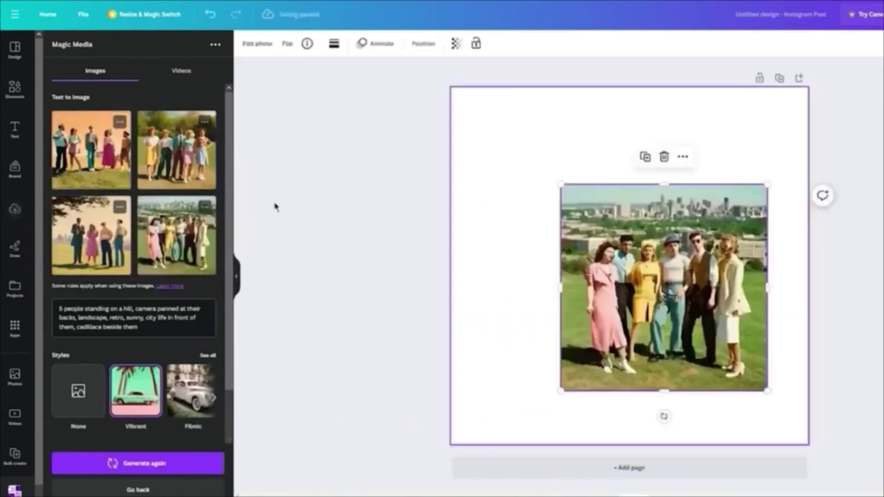
left_click_drag(566, 188, 428, 127)
left_click_drag(767, 391, 798, 448)
left_click_drag(466, 430, 446, 443)
left_click(396, 411)
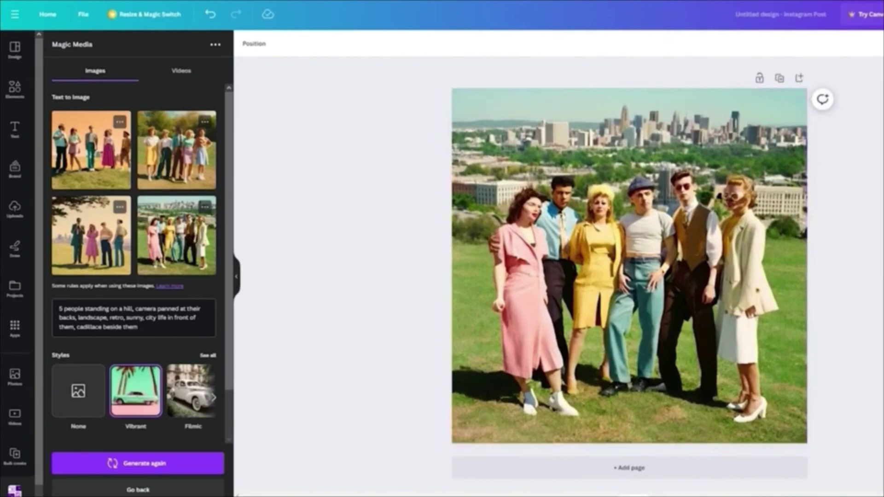
Step: Pick the Neon style from the full style list and regenerate the hill images
left_click_drag(362, 107, 883, 374)
scroll(111, 207, "down", 1)
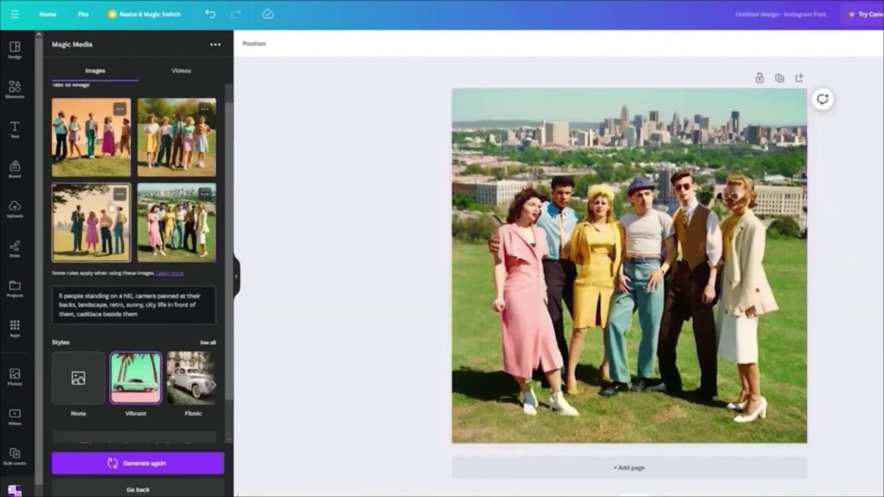
scroll(111, 207, "down", 3)
left_click(218, 350)
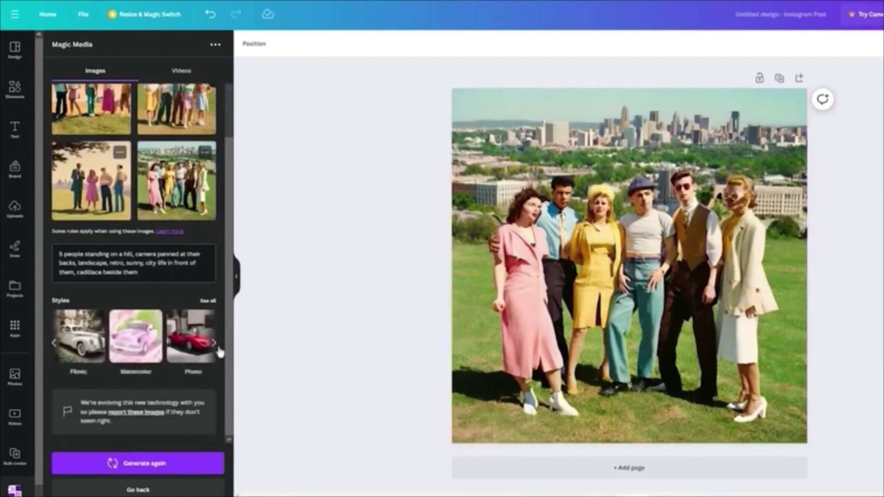
left_click(219, 352)
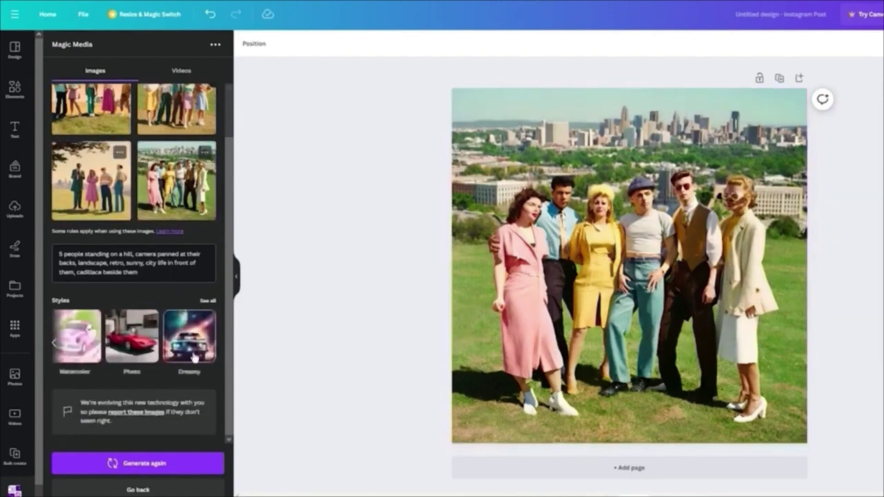
left_click(207, 302)
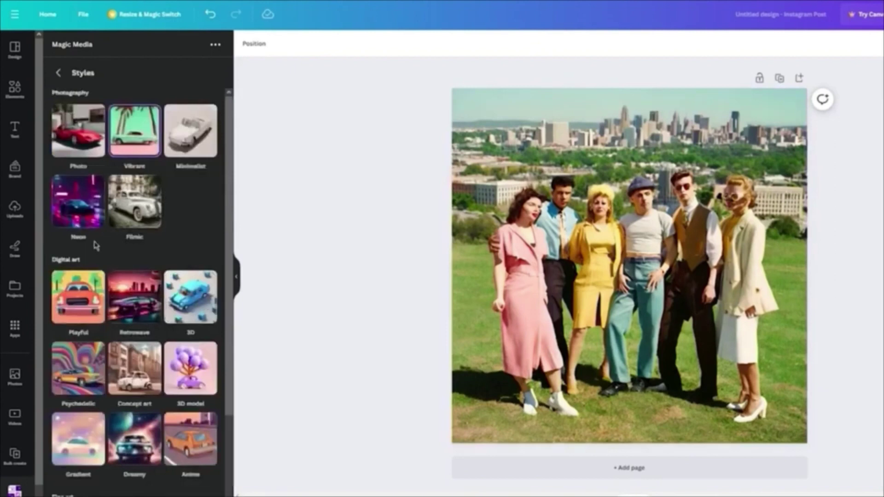
left_click(82, 215)
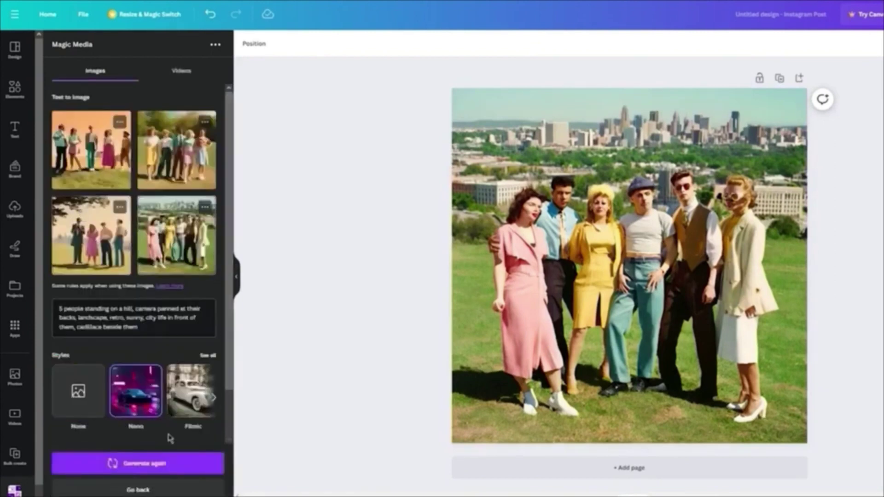
left_click(163, 465)
Step: Shrink the retro photo into the bottom-right quarter and fit a neon hill image bottom-left
left_click(499, 186)
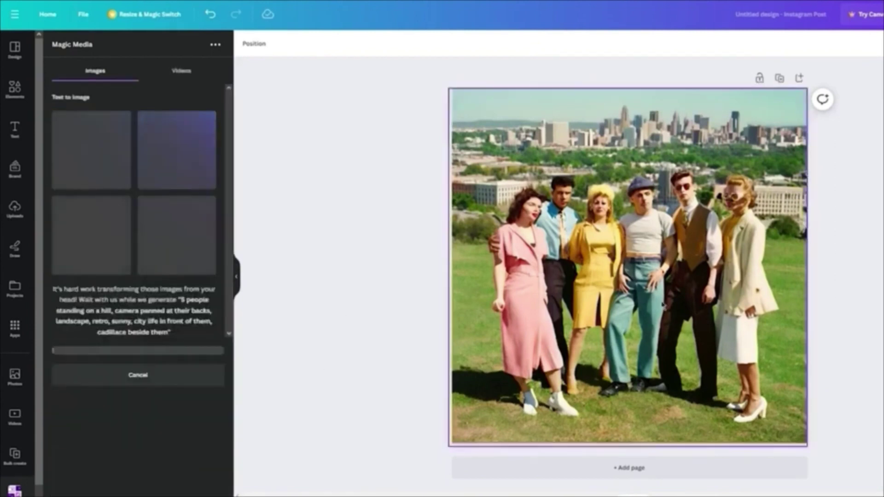
left_click_drag(451, 88, 630, 270)
left_click_drag(714, 266, 715, 261)
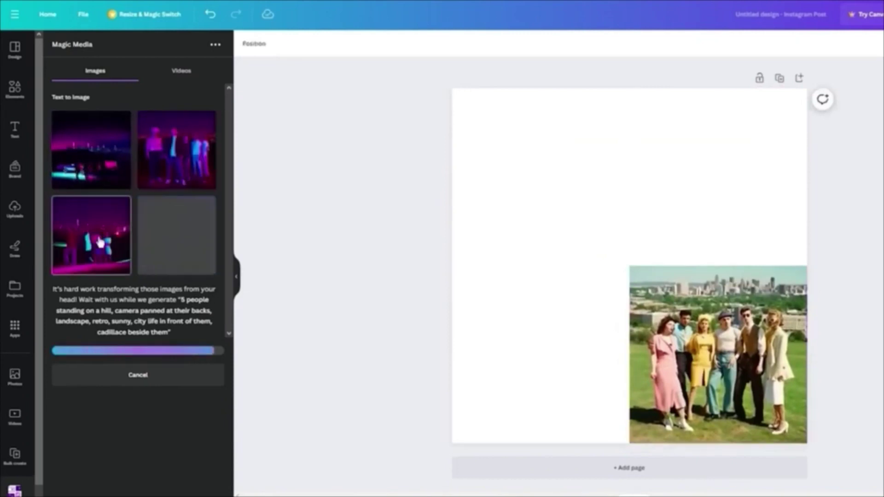
left_click_drag(118, 242, 493, 300)
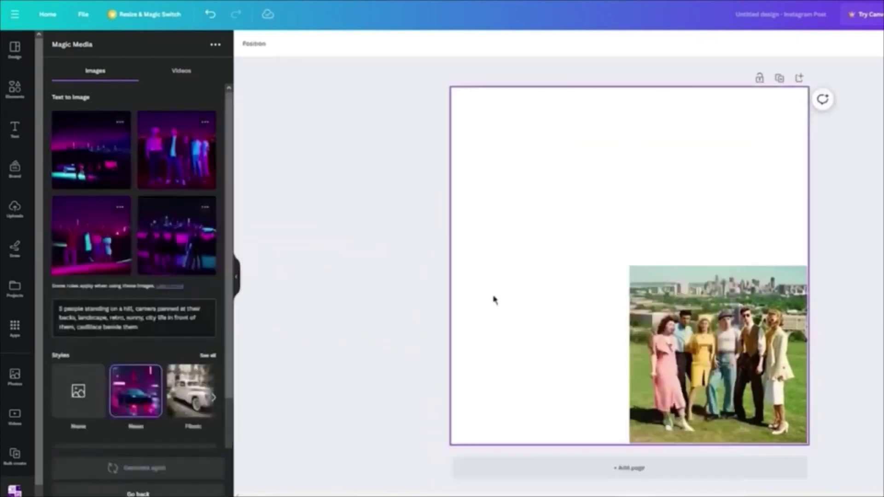
left_click_drag(661, 259, 643, 262)
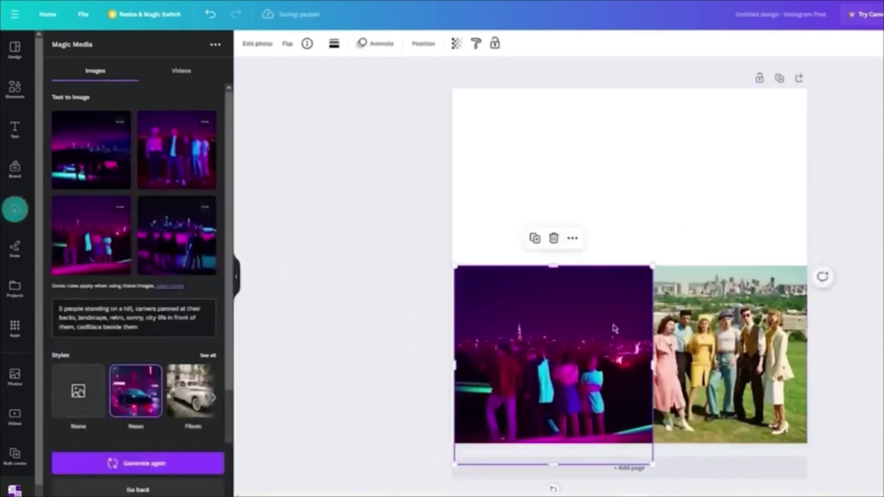
left_click_drag(590, 327, 584, 300)
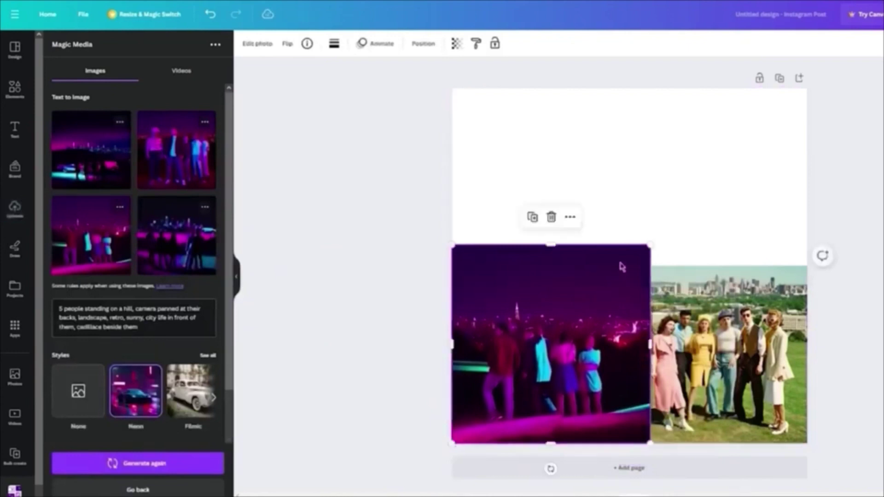
left_click_drag(650, 242, 629, 267)
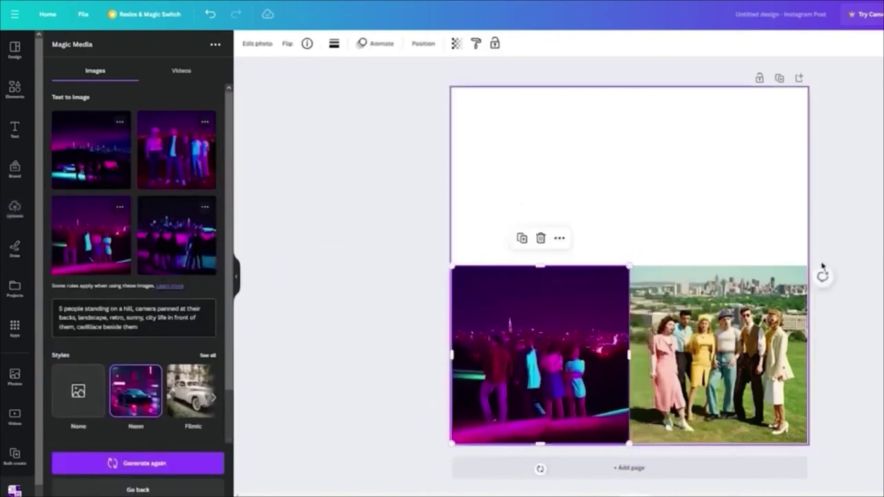
left_click(863, 263)
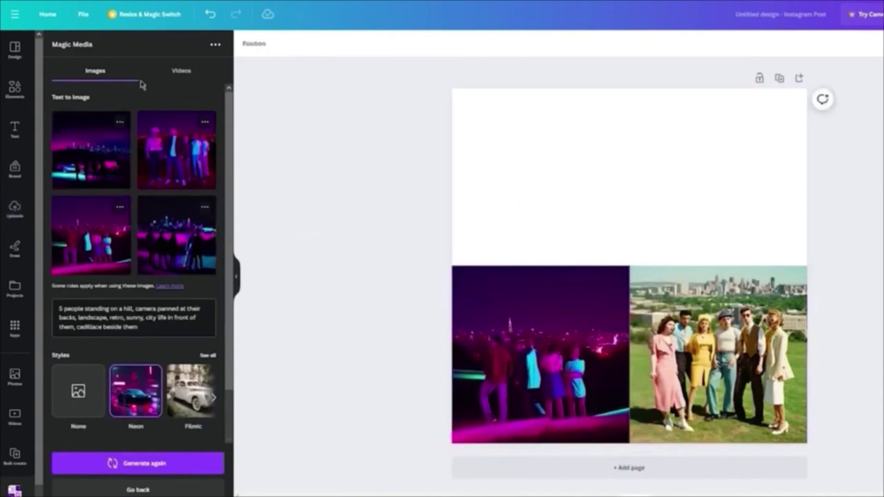
Step: Choose the Concept art style and generate a new batch of hill images
scroll(166, 251, "down", 2)
left_click(208, 301)
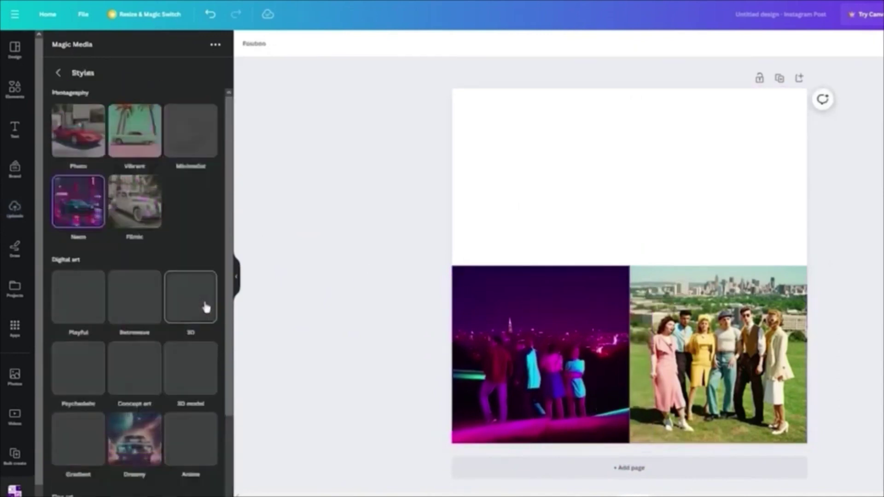
scroll(83, 291, "down", 3)
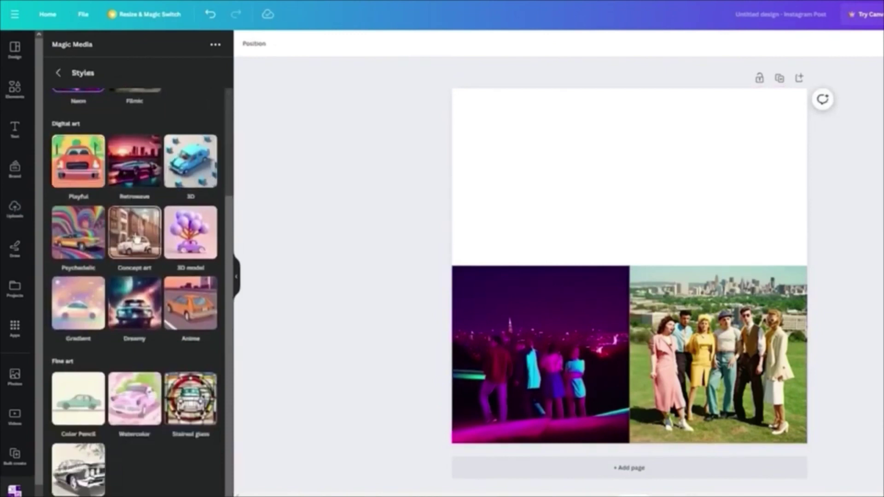
left_click(134, 233)
left_click(138, 465)
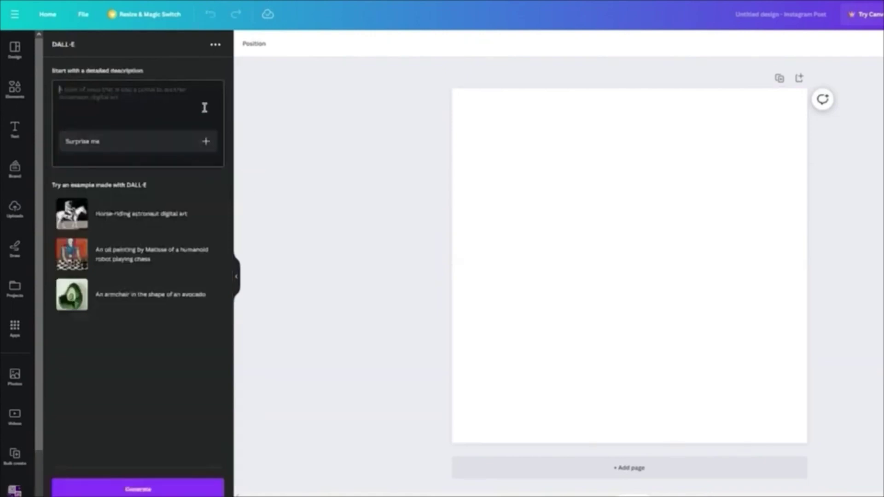
Step: Generate a DALL-E image from a prompt describing a retro metal band performing at Woodstock
left_click(199, 126)
type("ra")
type("tro ima")
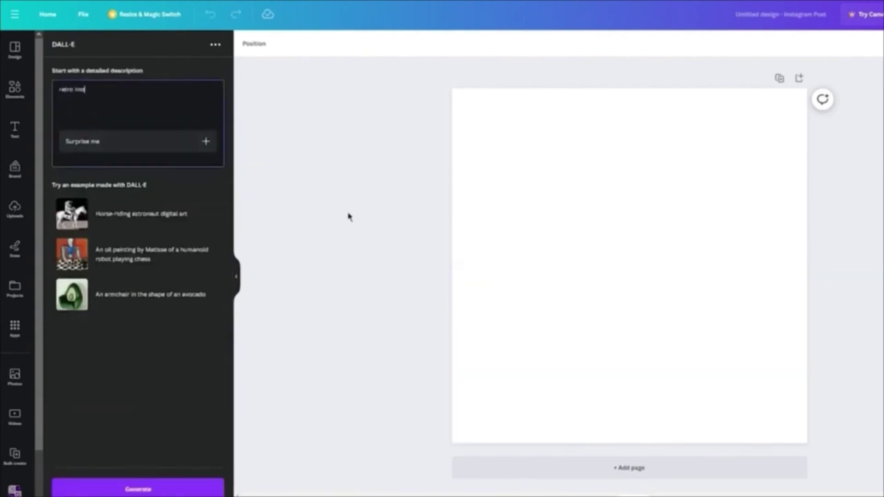
type("ge lo")
type("orming at woodstock")
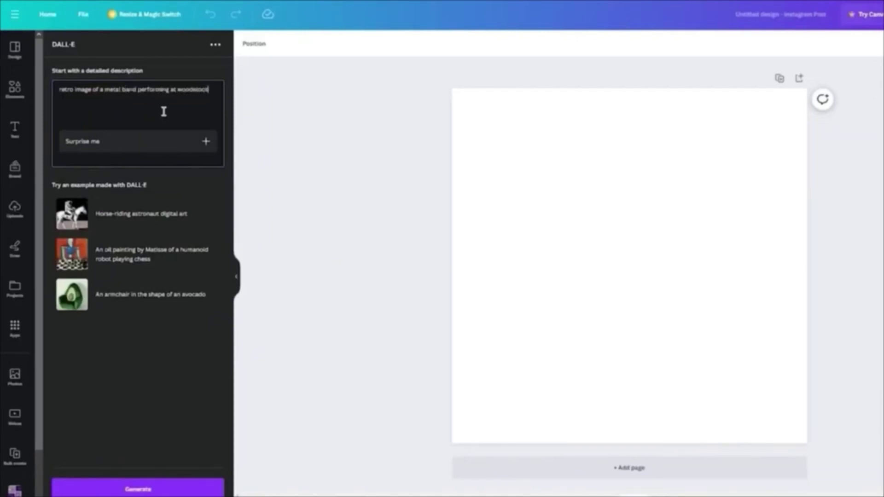
left_click(118, 489)
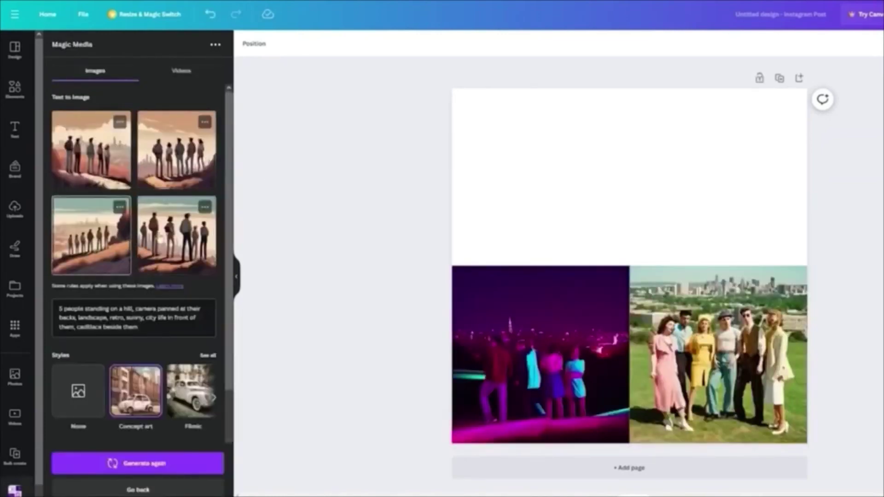
Step: Place a Concept art hill image in the top-left quarter, then generate another batch of hill images
left_click_drag(91, 235, 493, 126)
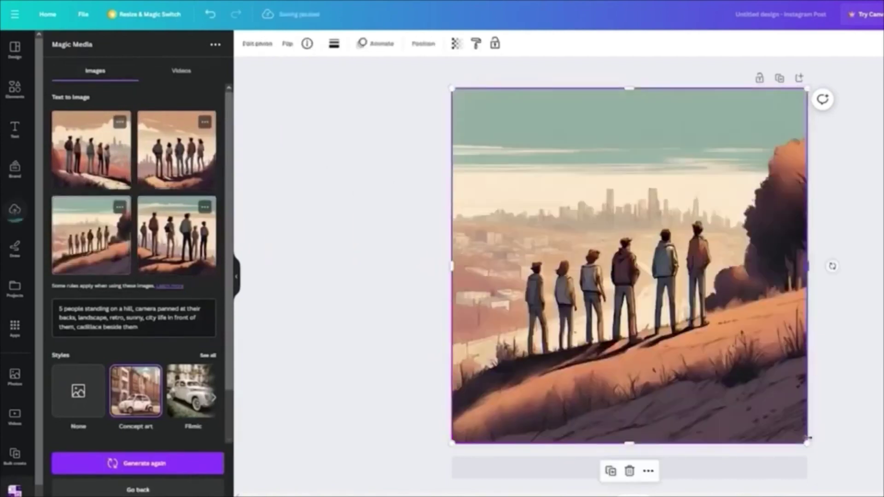
left_click_drag(807, 442, 656, 240)
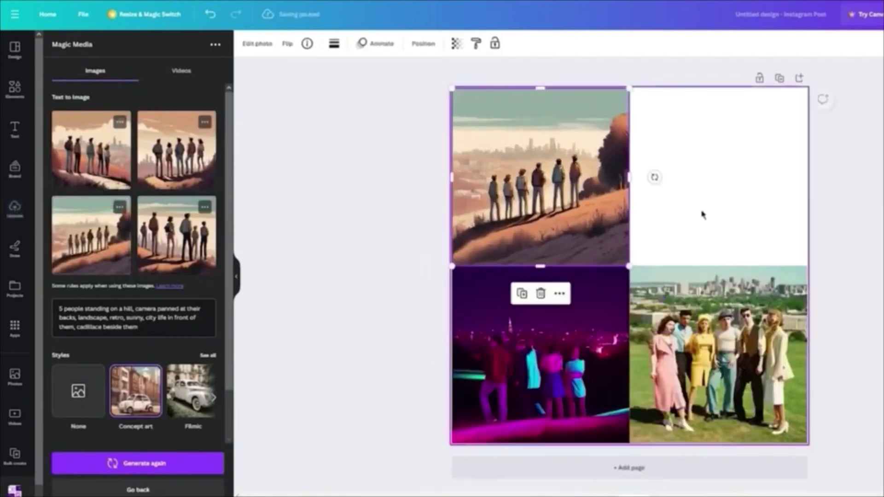
left_click(701, 213)
left_click(403, 169)
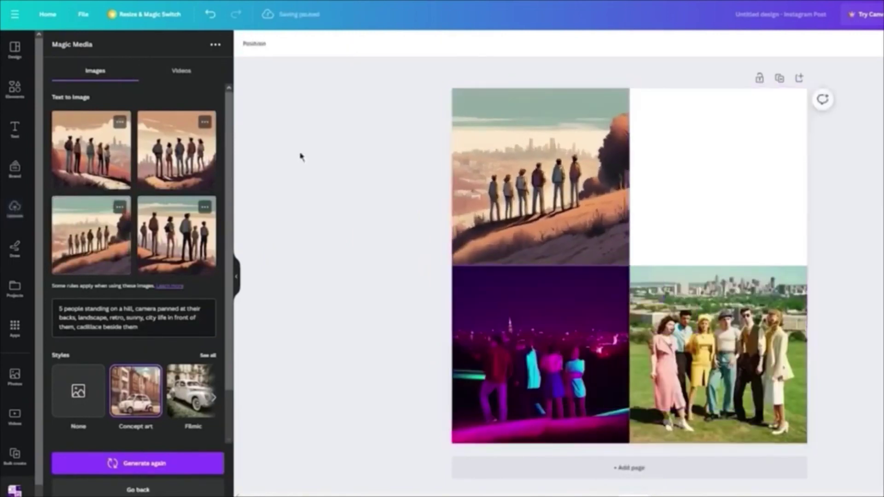
left_click(576, 210)
key("Escape")
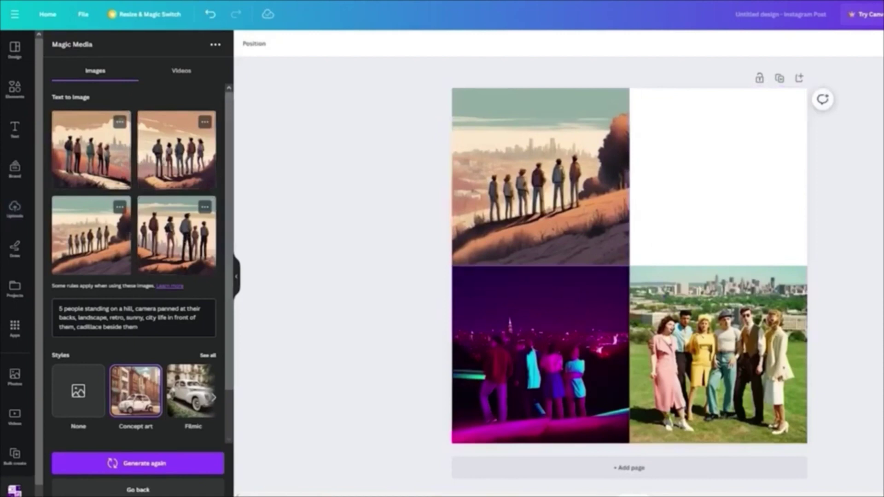
scroll(173, 368, "down", 1)
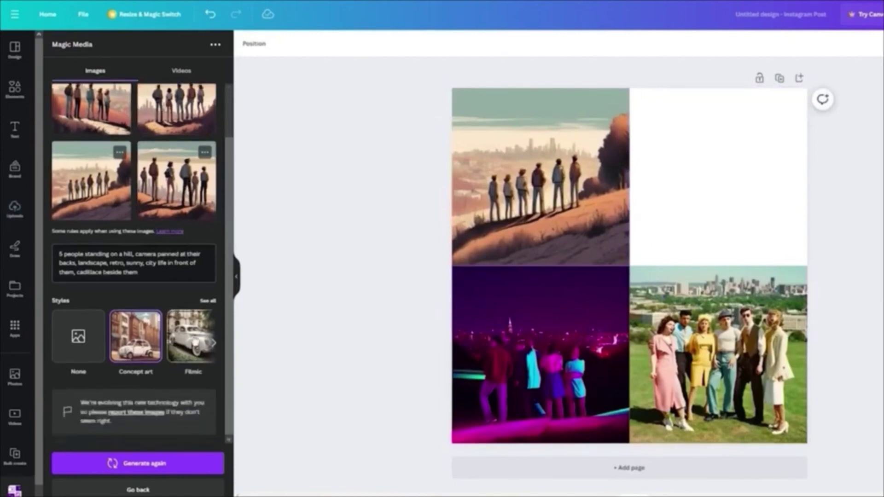
left_click(170, 467)
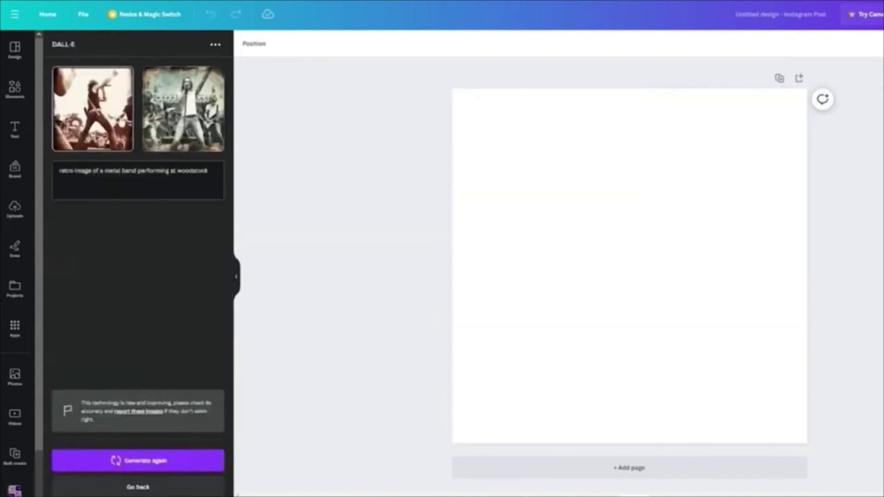
Step: Add the second metal band DALL-E image to the page and enlarge it to fill the page
left_click(183, 109)
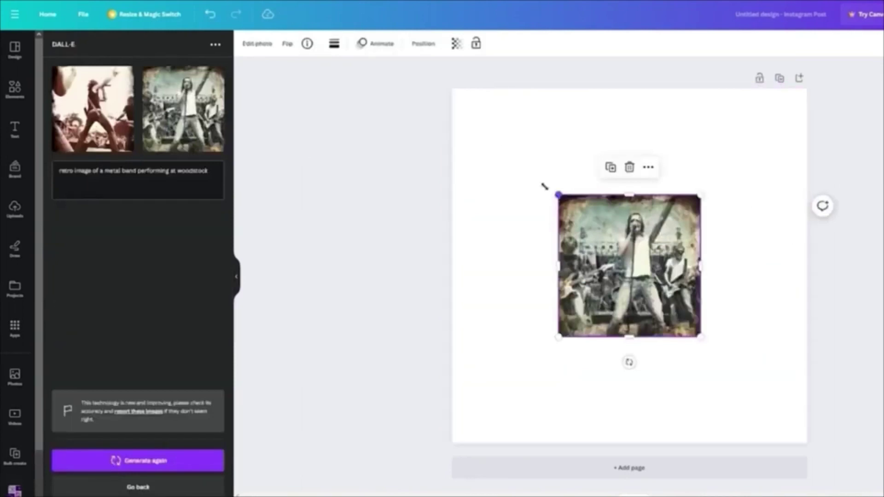
left_click_drag(558, 195, 451, 88)
left_click_drag(700, 336, 806, 443)
left_click(825, 239)
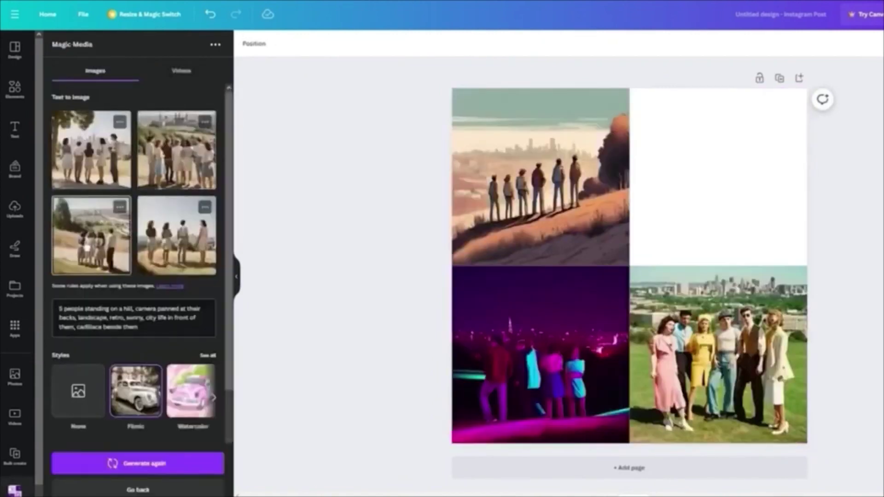
Step: Fit the tree-and-people Filmic hill image into the top-right quarter, then select all four images
left_click(91, 235)
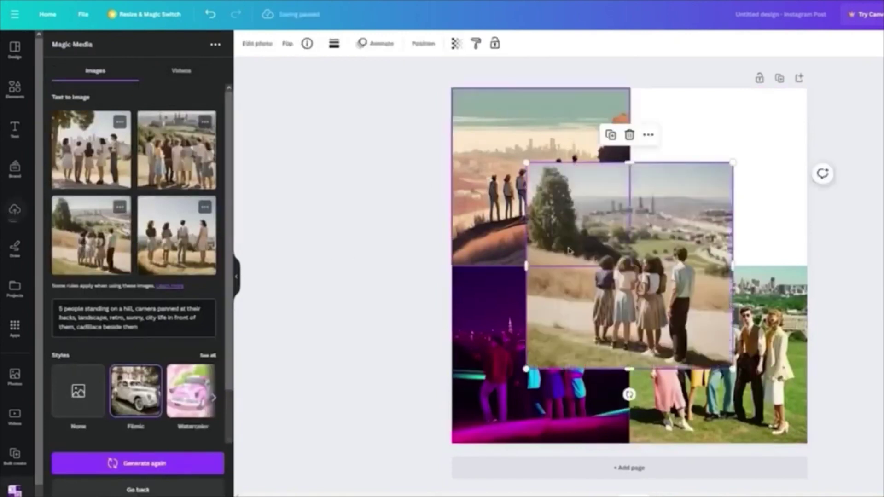
left_click_drag(633, 234, 727, 156)
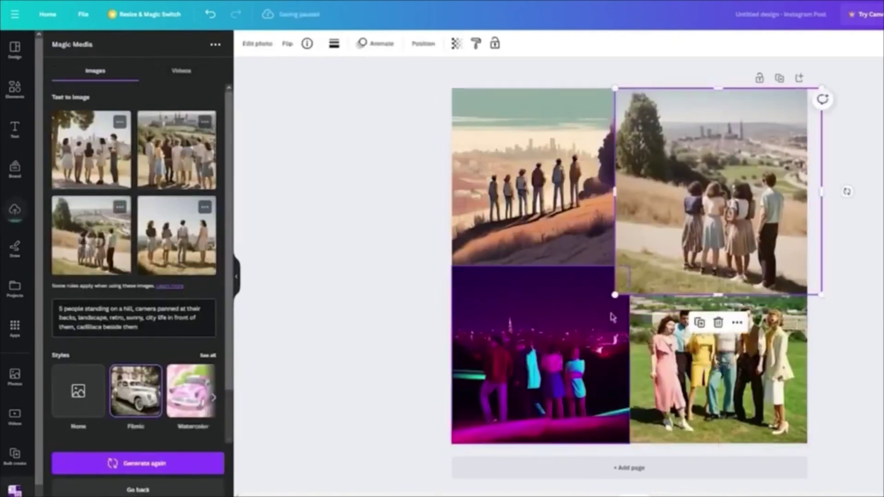
left_click_drag(617, 296, 658, 251)
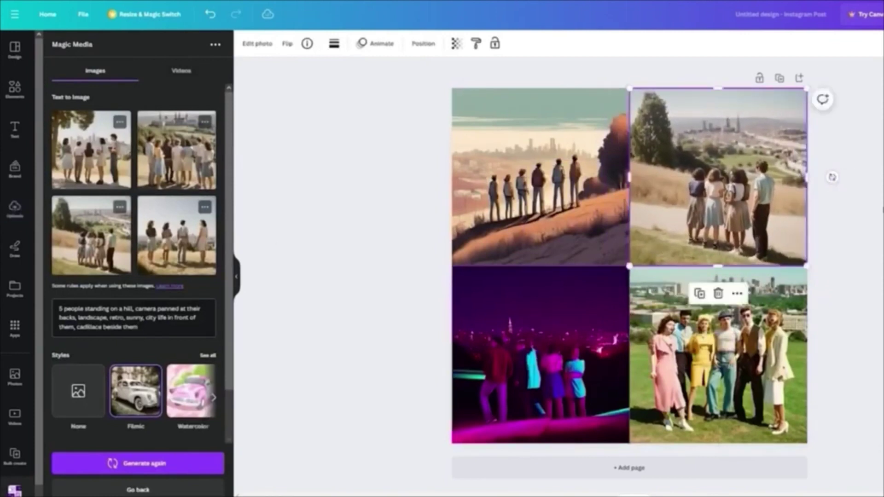
left_click(832, 177)
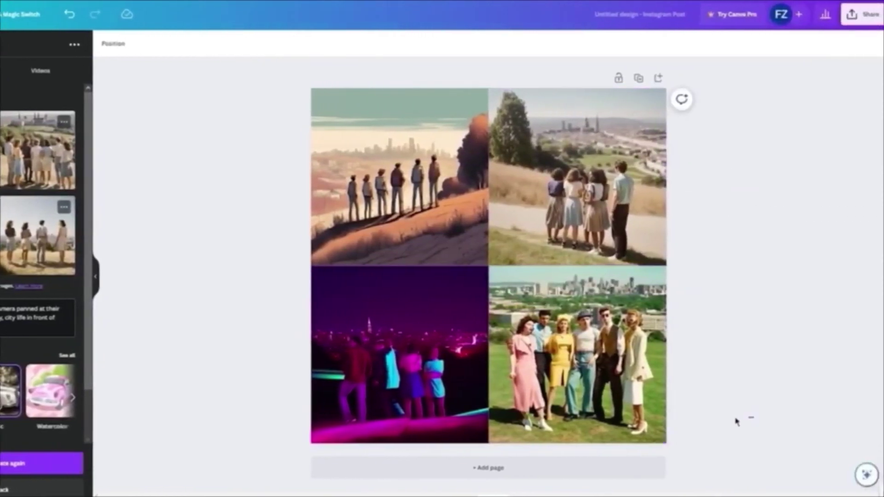
left_click_drag(750, 416, 307, 146)
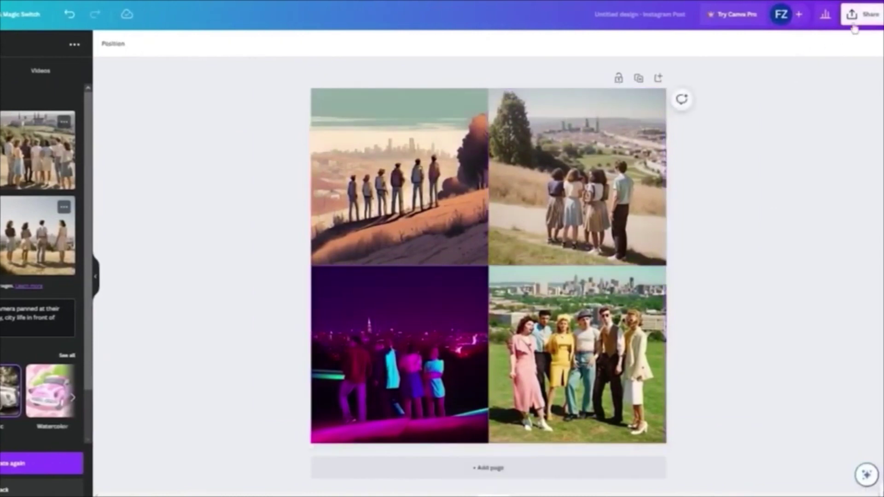
Step: Download the finished four-image hill post as a PNG file
left_click(853, 25)
left_click(730, 278)
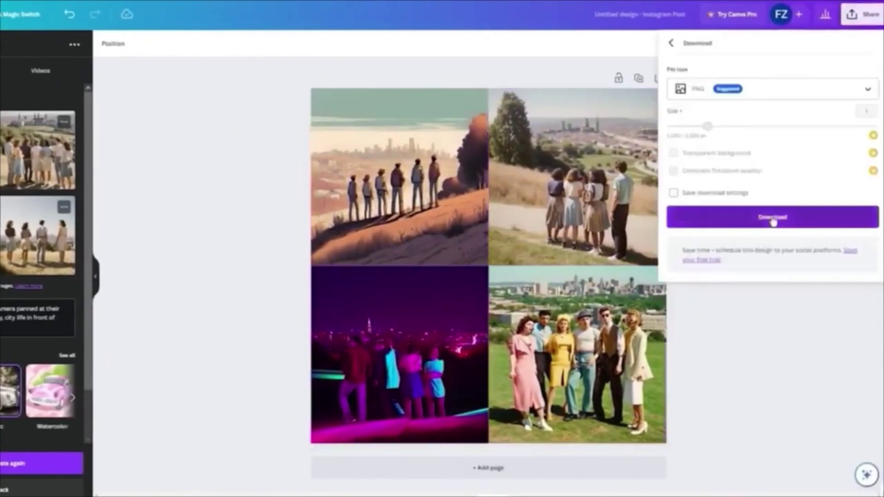
left_click(773, 219)
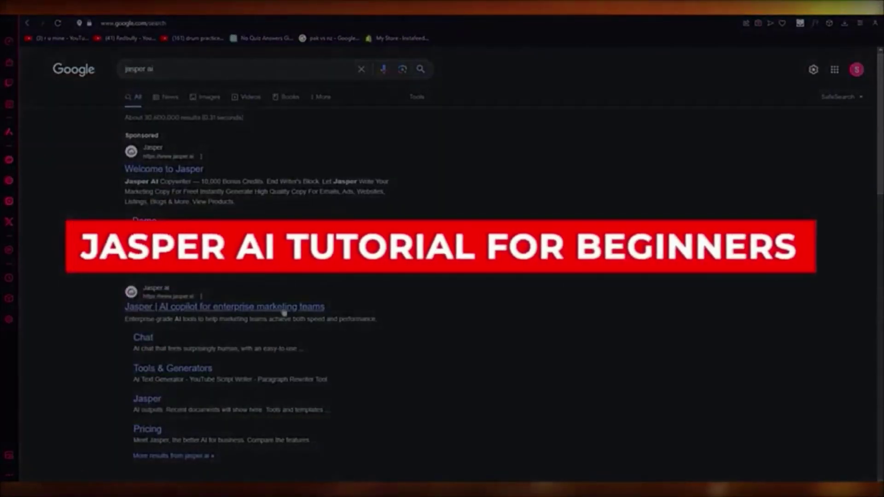
Step: Open the Jasper Chat page at jasper.ai/chat from the Google results
scroll(143, 309, "down", 3)
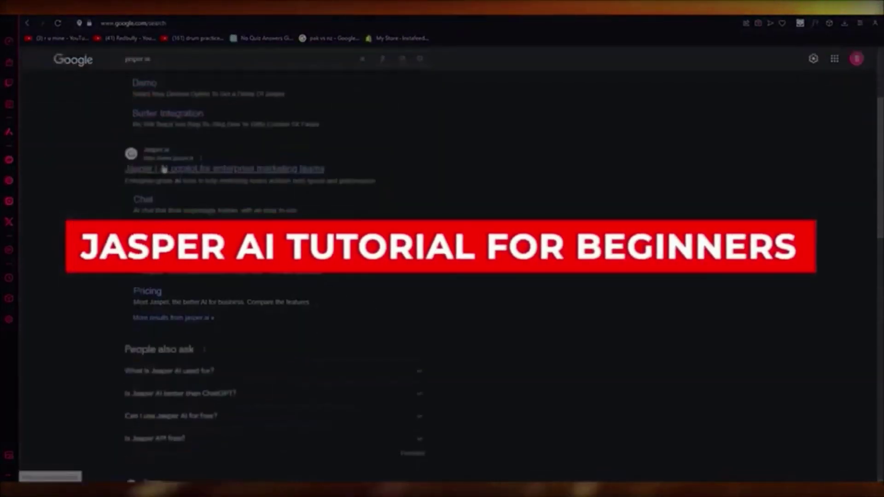
left_click(138, 199)
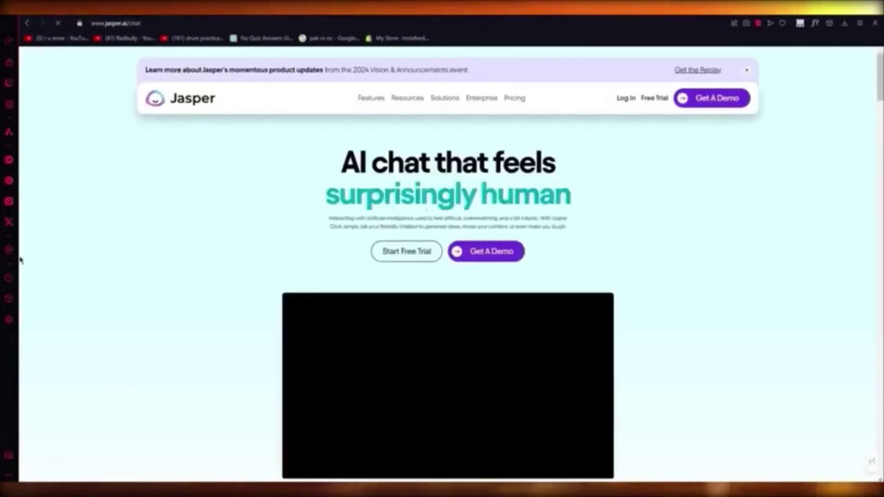
scroll(138, 285, "down", 10)
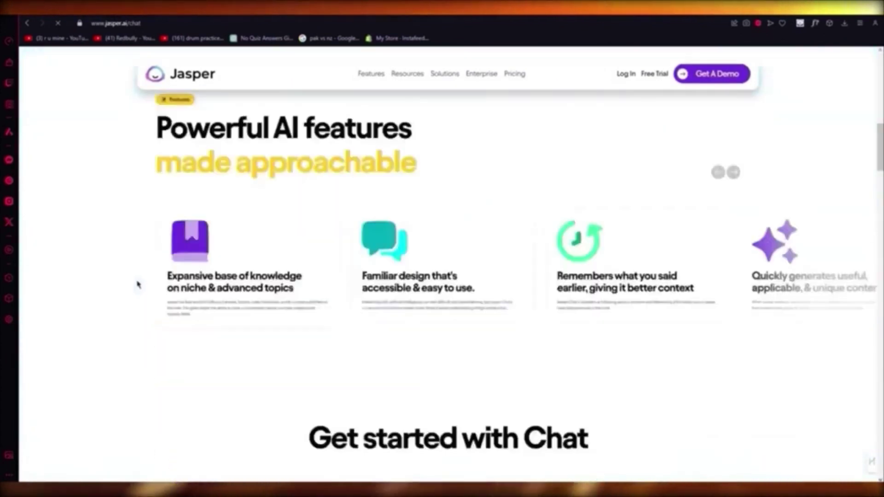
scroll(140, 282, "up", 10)
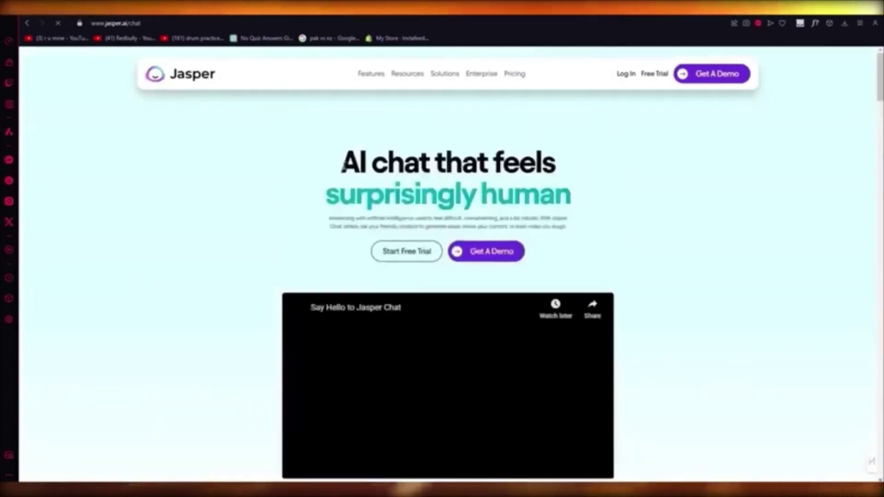
left_click_drag(341, 161, 512, 196)
left_click(620, 194)
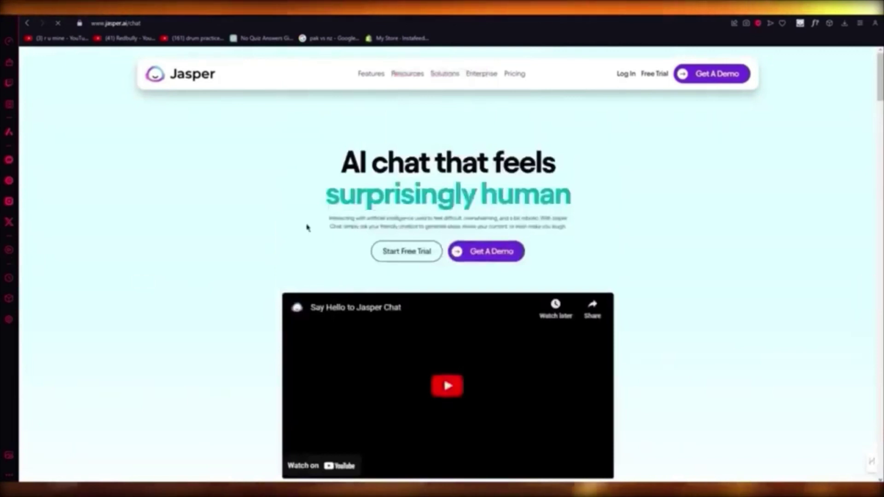
left_click_drag(328, 218, 530, 226)
left_click(625, 231)
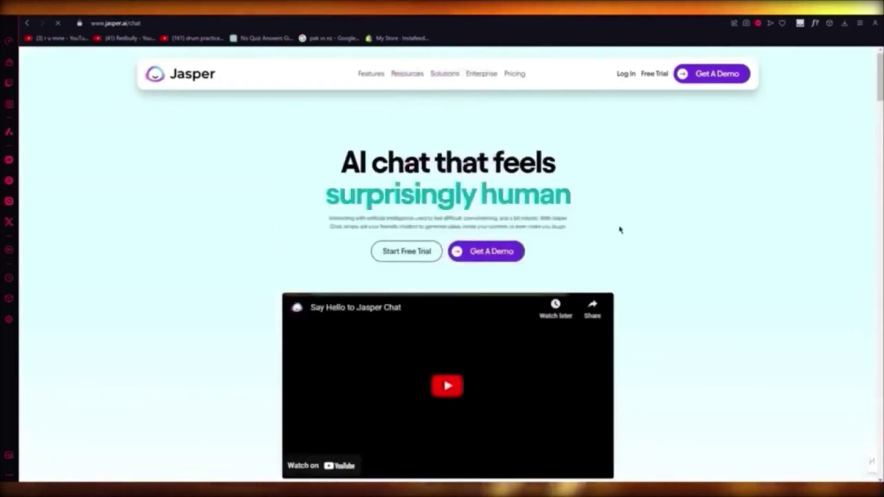
scroll(583, 230, "down", 10)
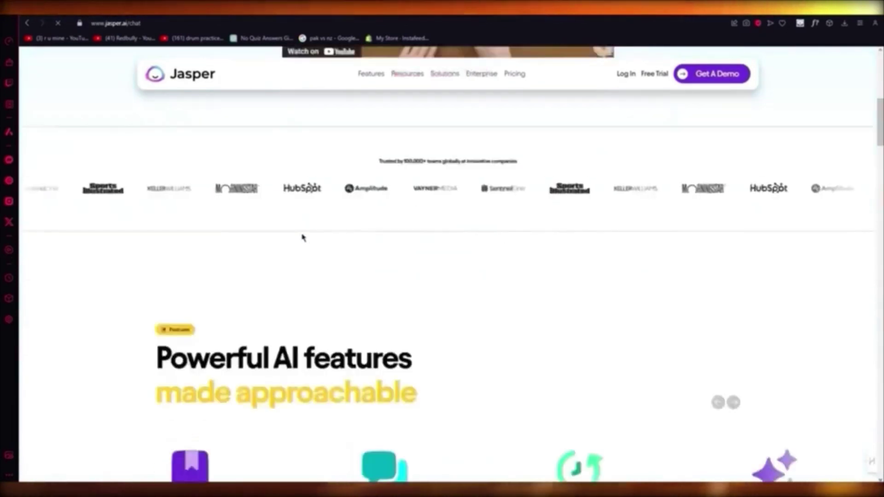
scroll(116, 233, "down", 3)
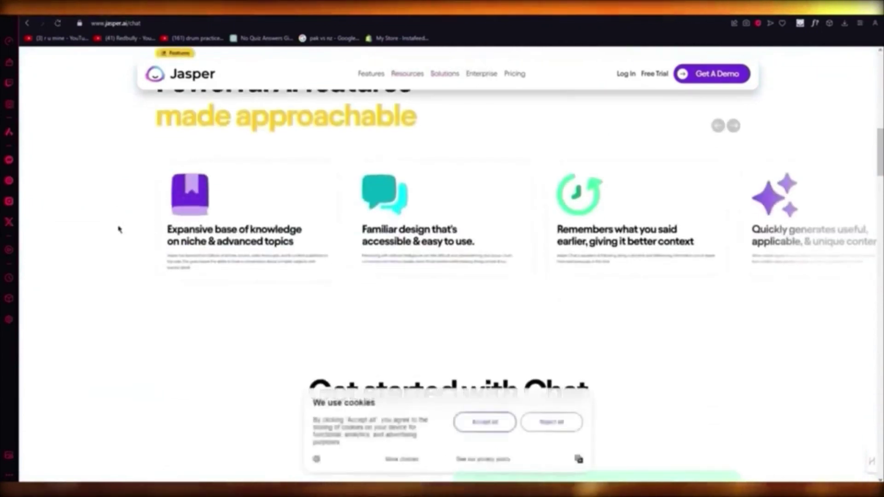
left_click_drag(119, 229, 244, 277)
left_click(247, 282)
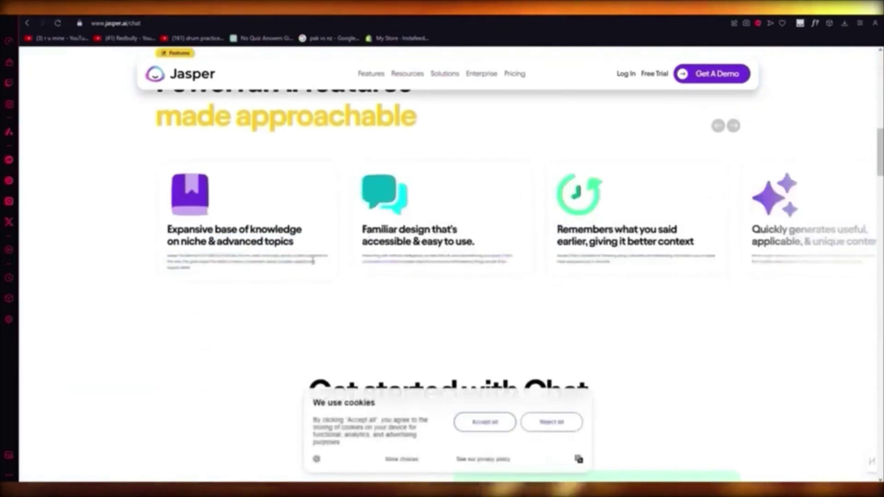
left_click_drag(557, 226, 746, 311)
left_click(616, 256)
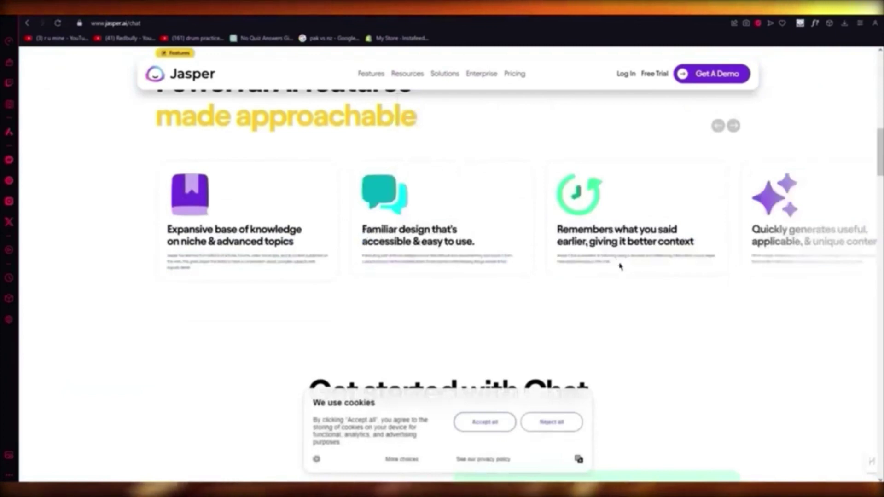
scroll(619, 268, "down", 8)
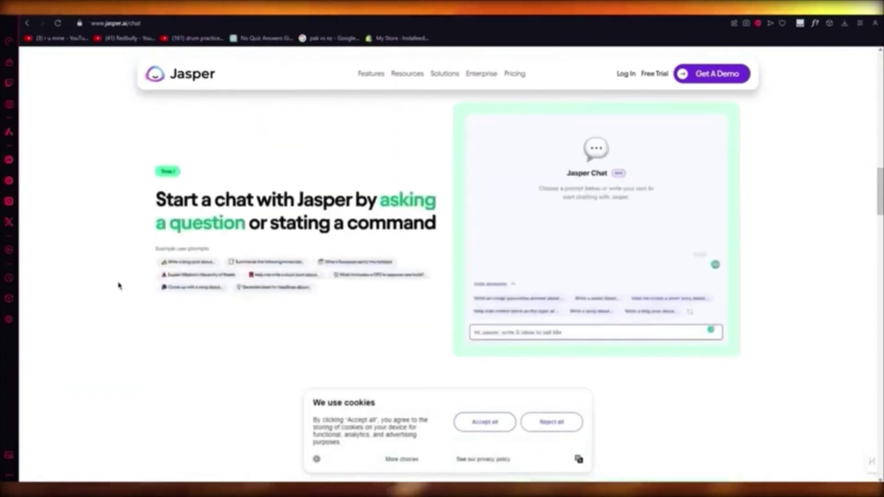
left_click_drag(114, 199, 352, 200)
left_click(411, 224)
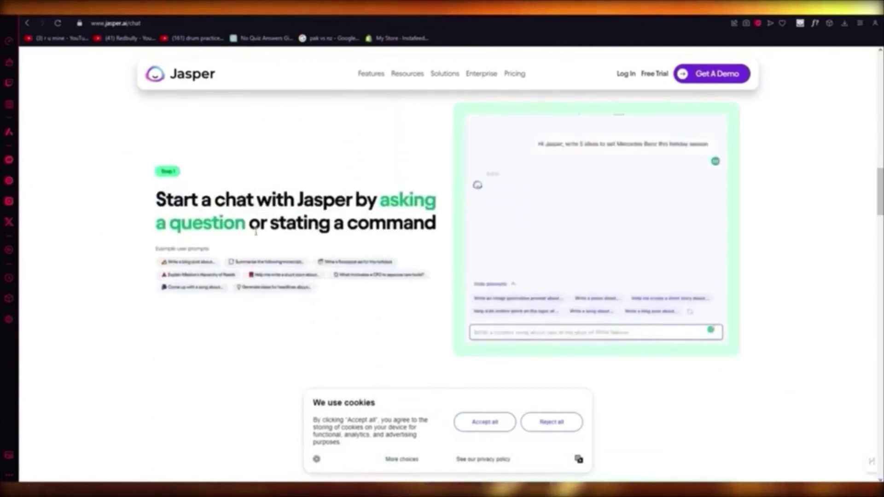
scroll(464, 257, "down", 3)
scroll(464, 257, "up", 20)
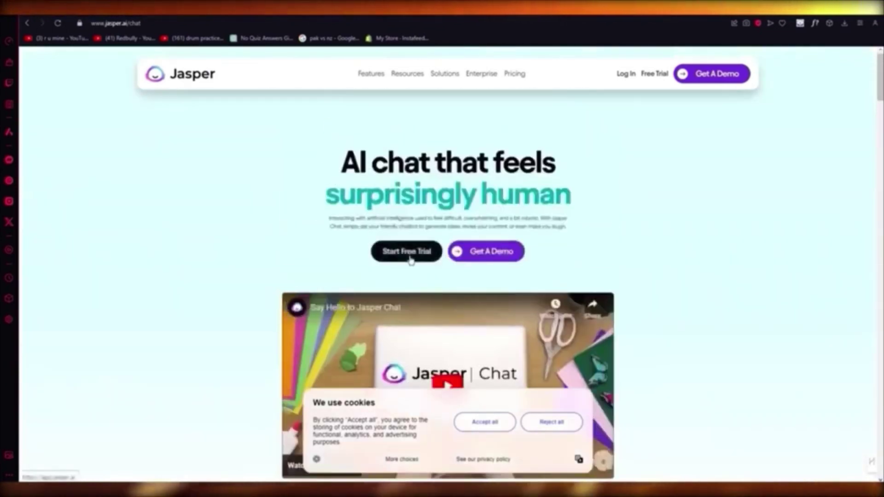
scroll(207, 226, "down", 15)
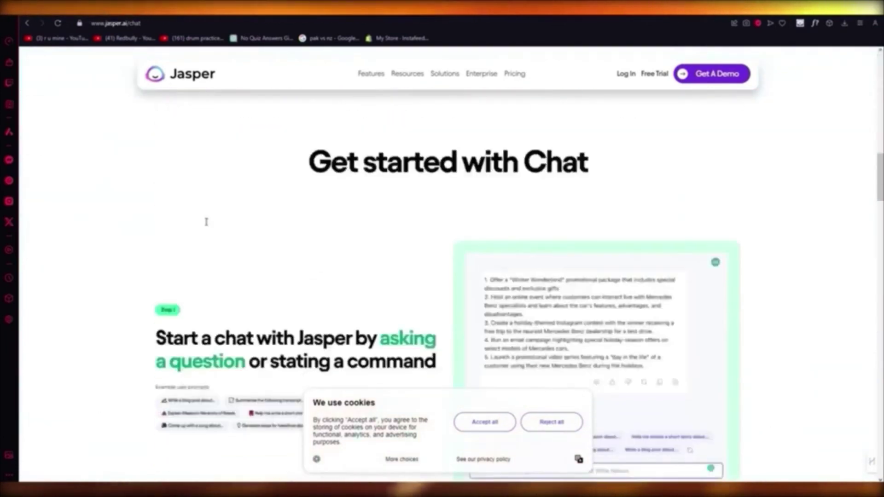
scroll(207, 226, "up", 4)
scroll(620, 296, "down", 2)
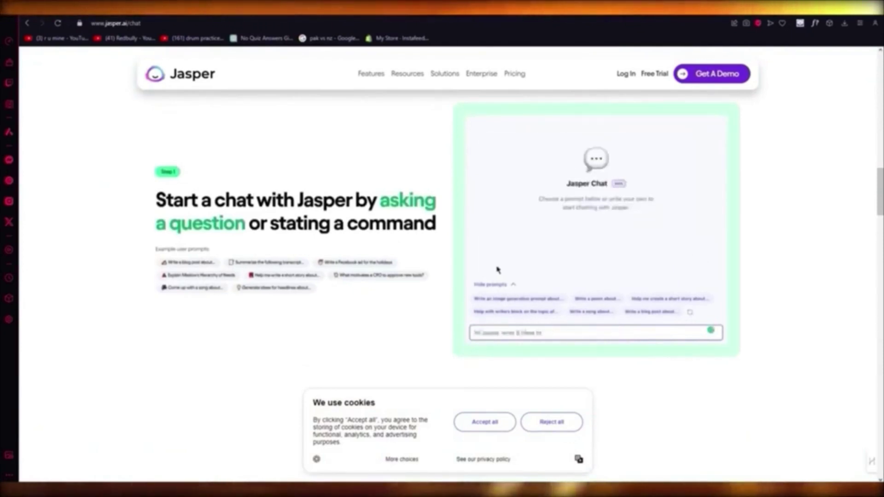
scroll(498, 271, "down", 5)
scroll(498, 269, "up", 4)
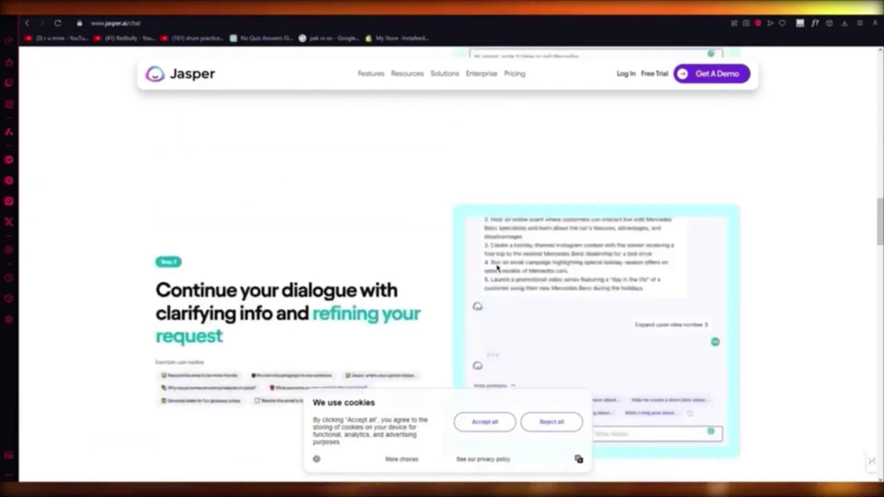
scroll(497, 269, "down", 3)
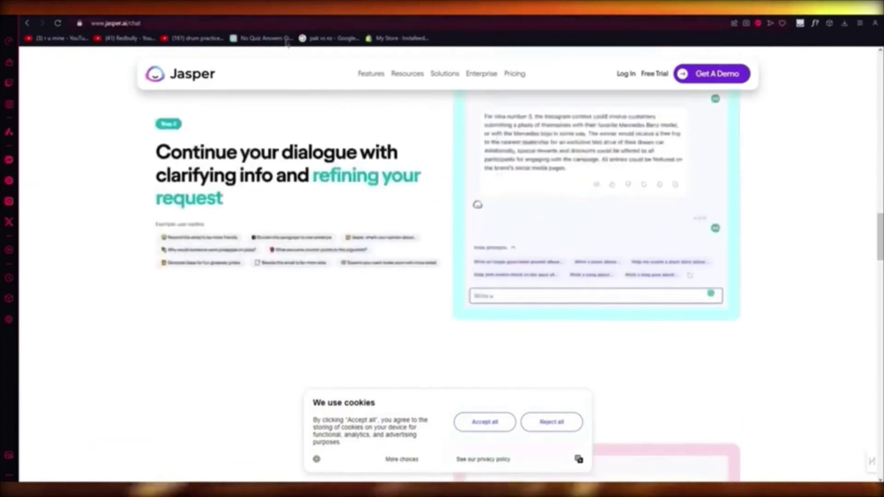
left_click_drag(114, 162, 315, 206)
left_click(314, 204)
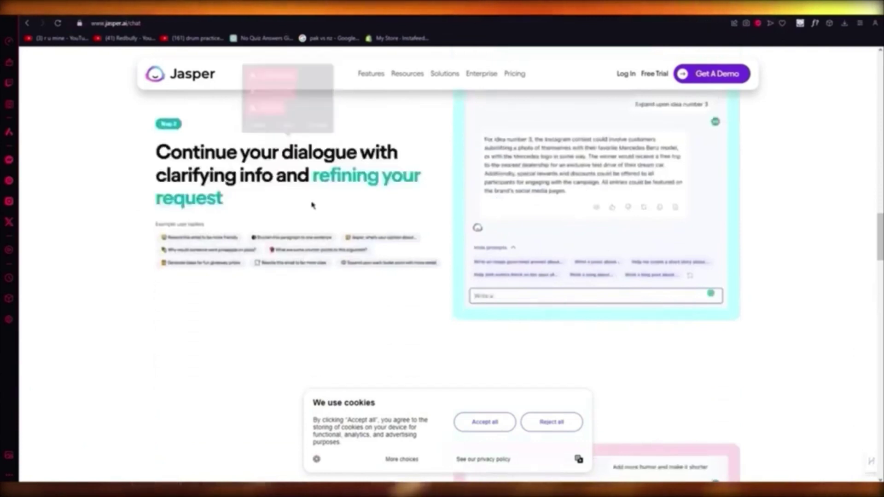
left_click_drag(126, 150, 334, 199)
left_click(283, 201)
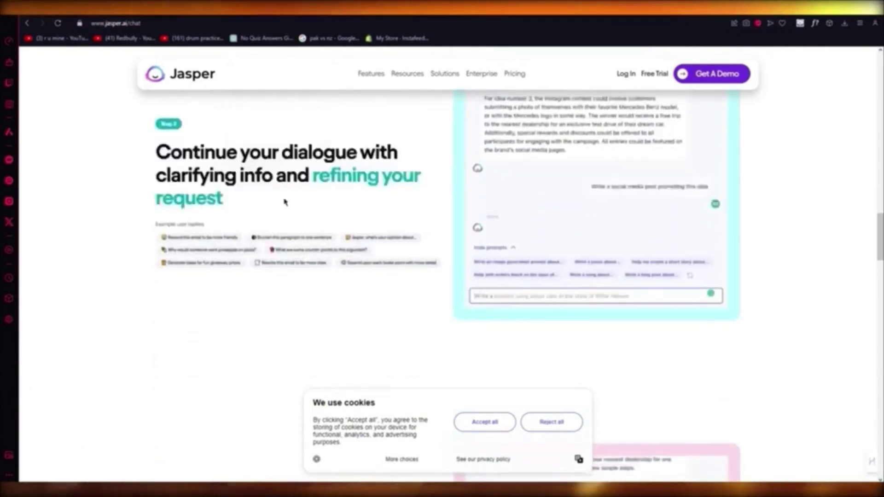
scroll(285, 202, "down", 1)
scroll(284, 202, "down", 8)
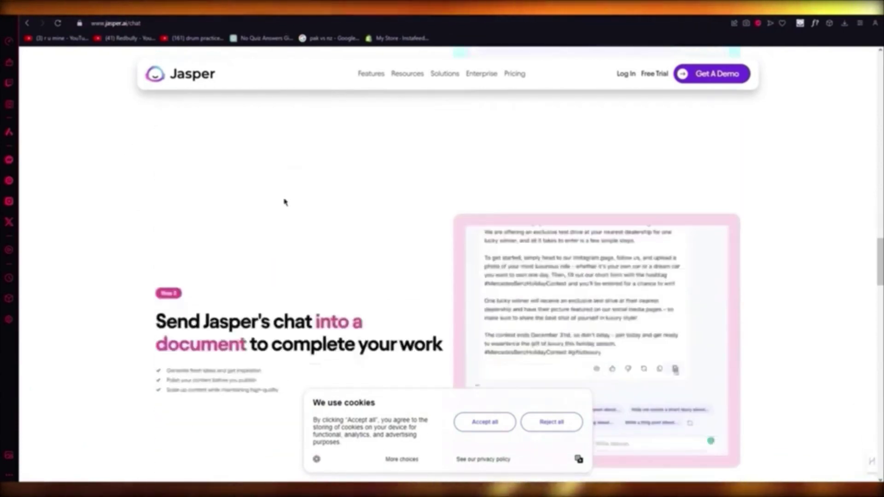
left_click_drag(144, 137, 367, 161)
left_click(405, 193)
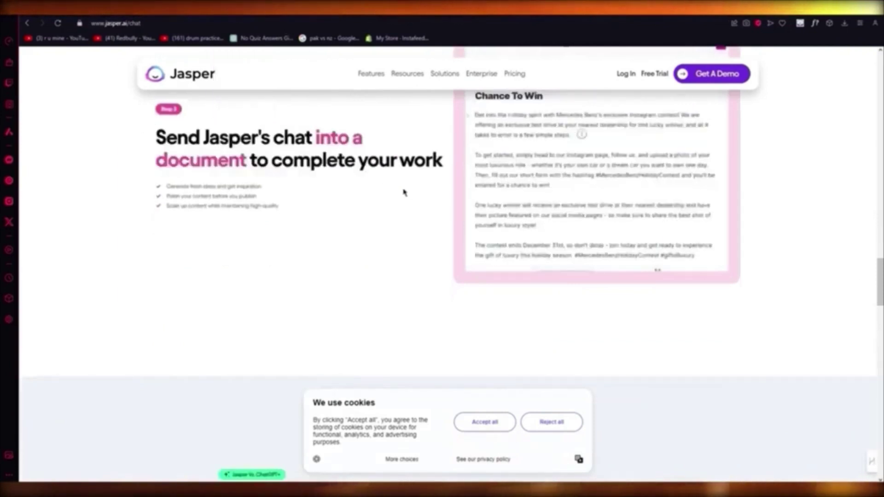
left_click_drag(203, 137, 365, 160)
left_click(410, 189)
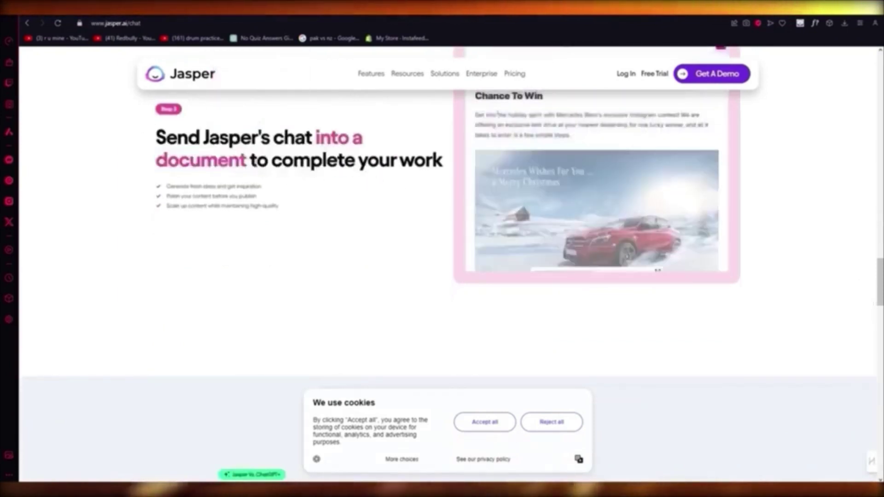
scroll(348, 200, "up", 3)
scroll(348, 200, "down", 8)
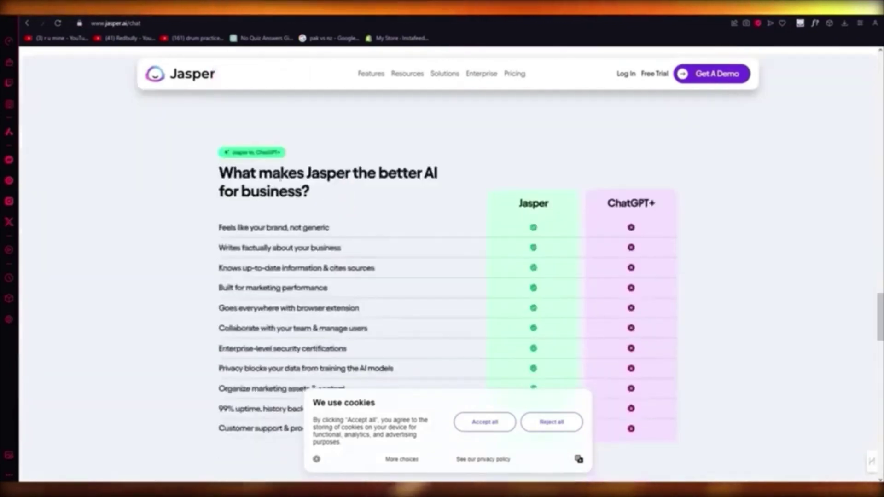
Step: Scroll through the Jasper comparison table, clearing the highlighted comparison rows
scroll(135, 178, "down", 2)
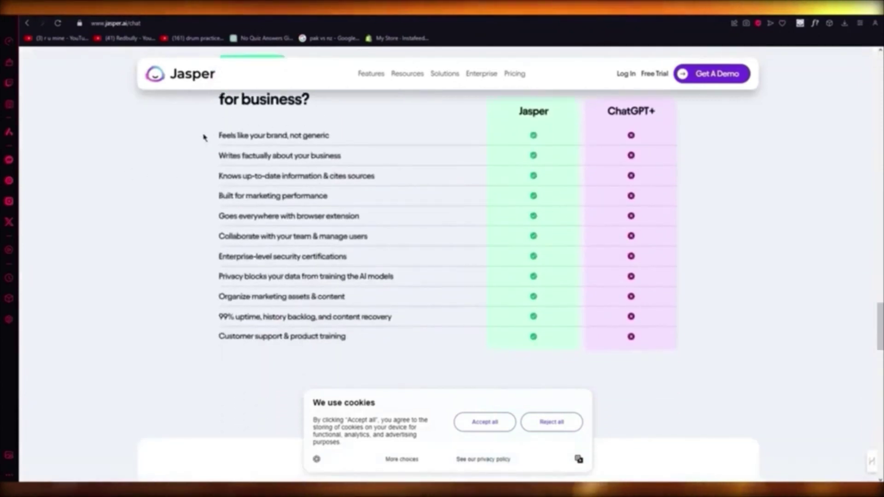
scroll(367, 191, "up", 1)
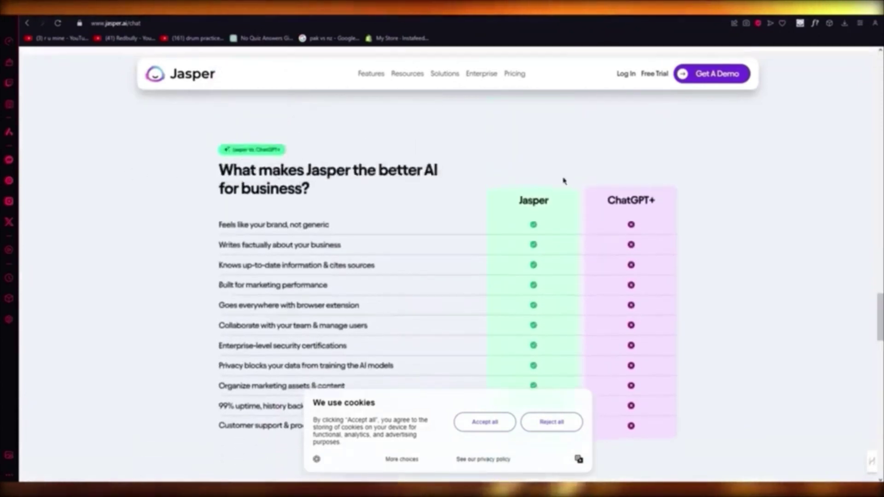
left_click_drag(496, 163, 651, 247)
scroll(652, 247, "down", 5)
left_click(636, 174)
scroll(635, 172, "up", 5)
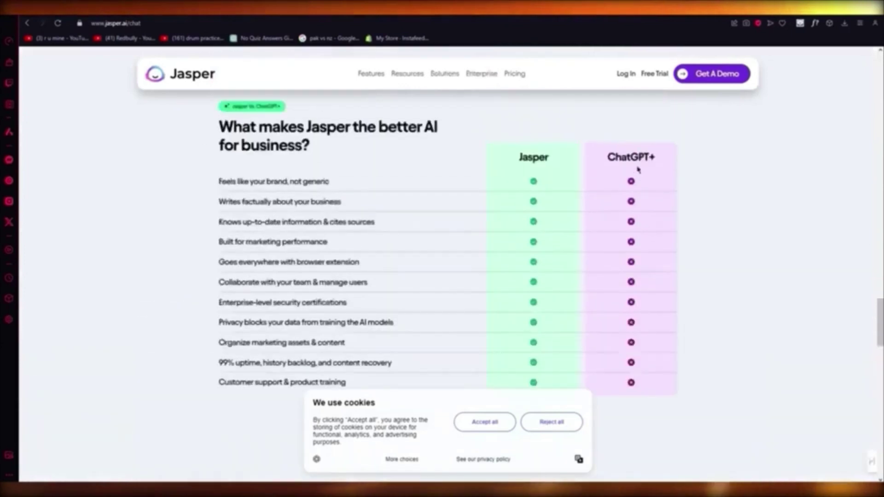
scroll(460, 194, "down", 5)
scroll(201, 220, "down", 4)
scroll(220, 223, "up", 15)
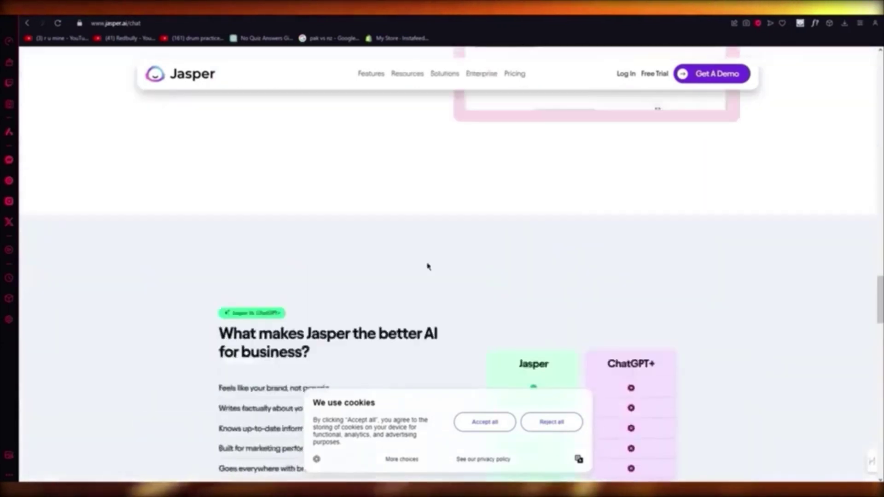
scroll(437, 269, "up", 15)
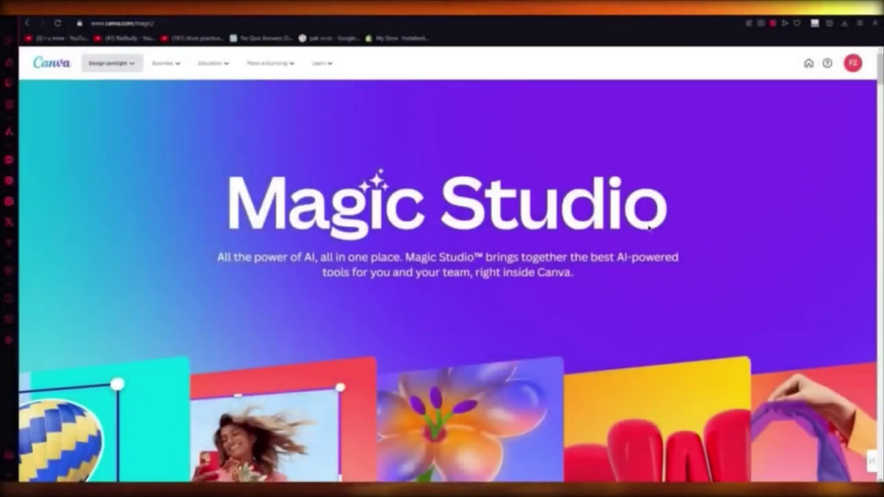
left_click(121, 63)
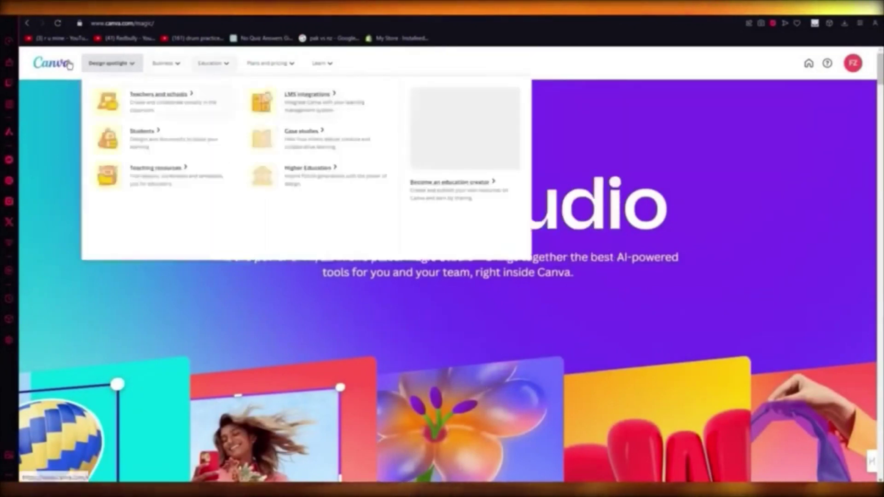
mouse_move(126, 67)
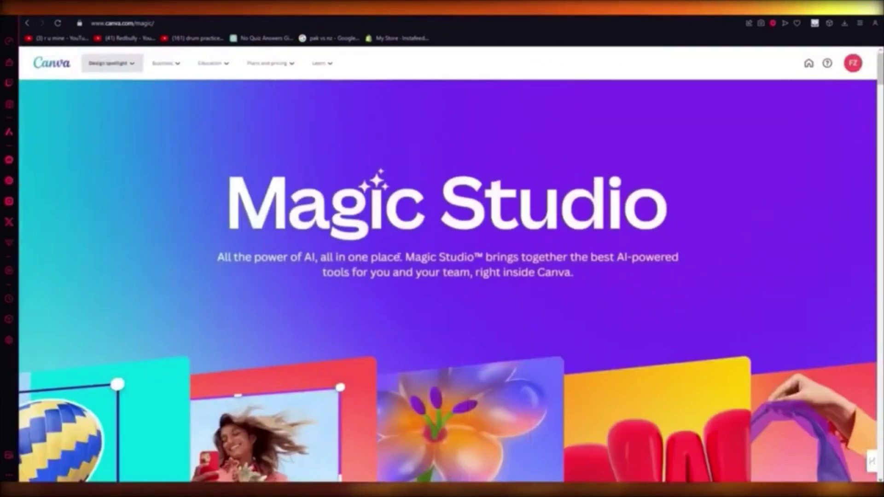
left_click(664, 251)
scroll(664, 251, "down", 10)
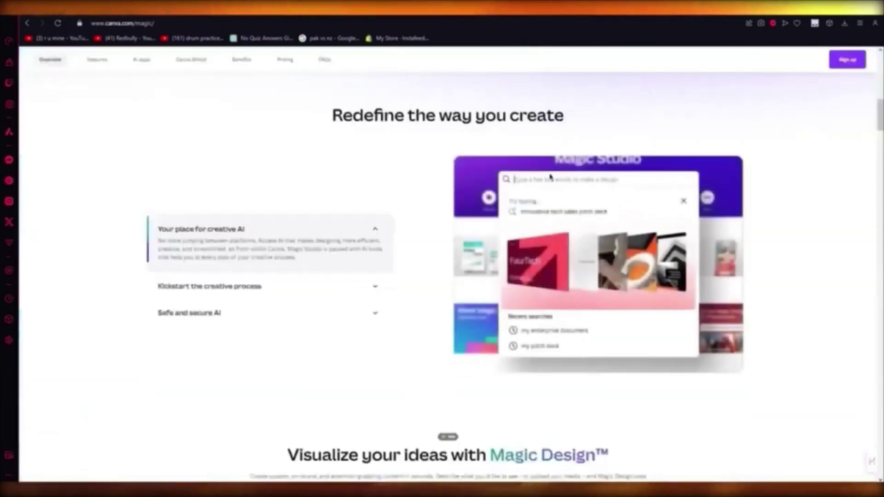
scroll(644, 170, "down", 5)
scroll(460, 300, "up", 1)
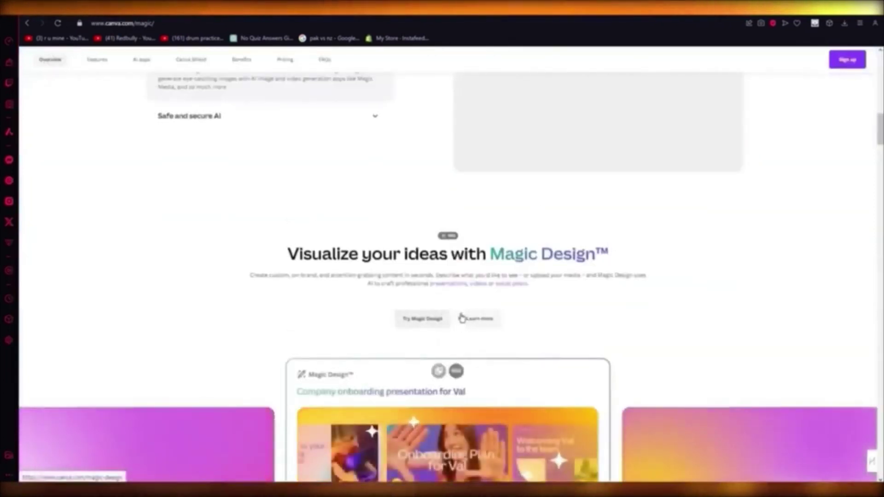